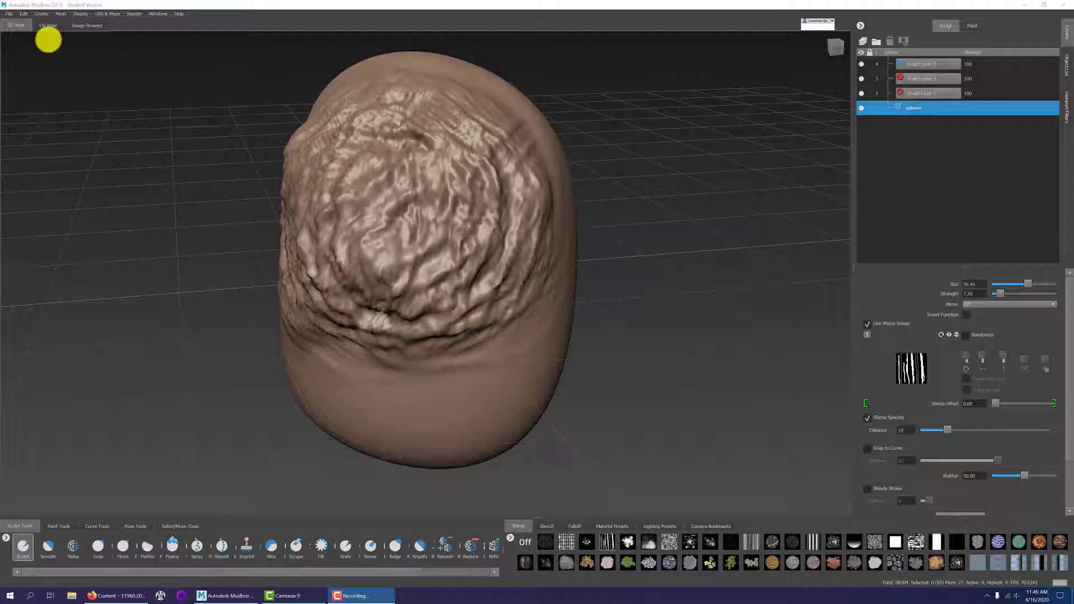
- Check the sphere's existing UV layout in the UV view and return to the 3D view
click(47, 28)
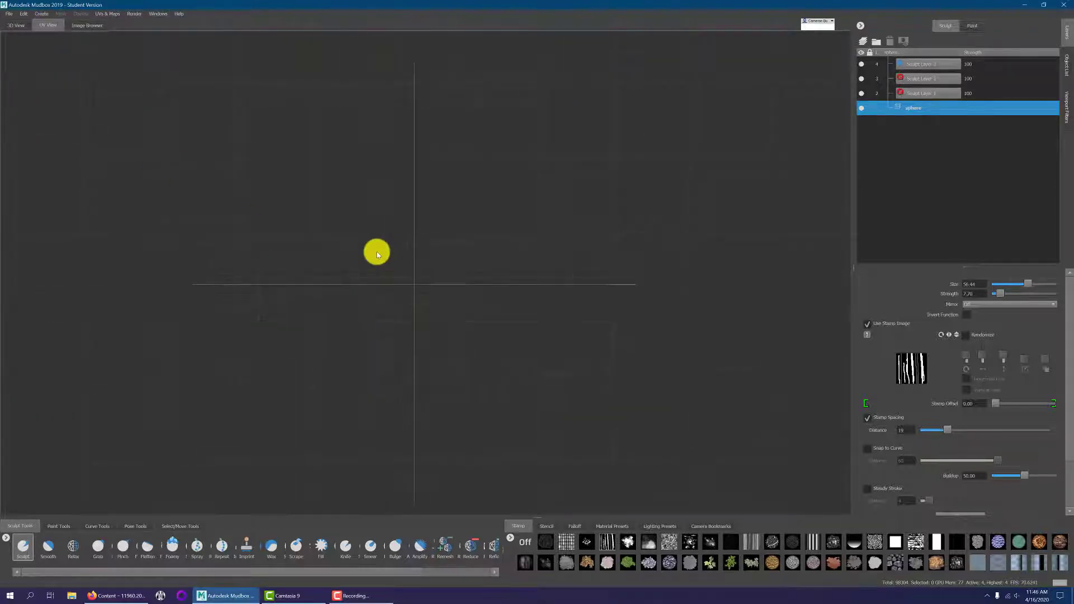
click(22, 26)
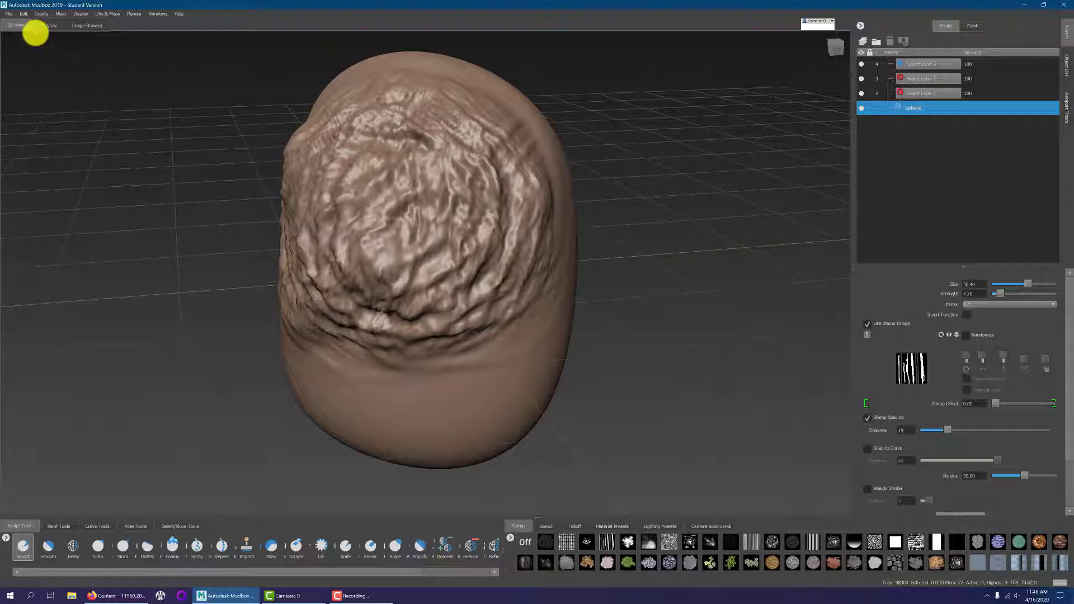
click(46, 28)
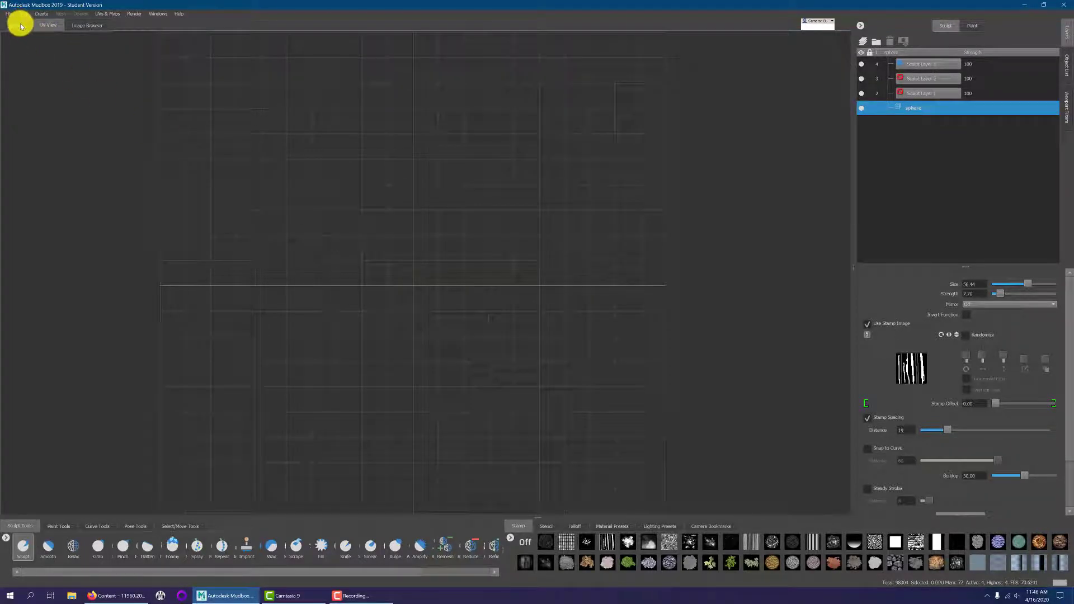
click(21, 26)
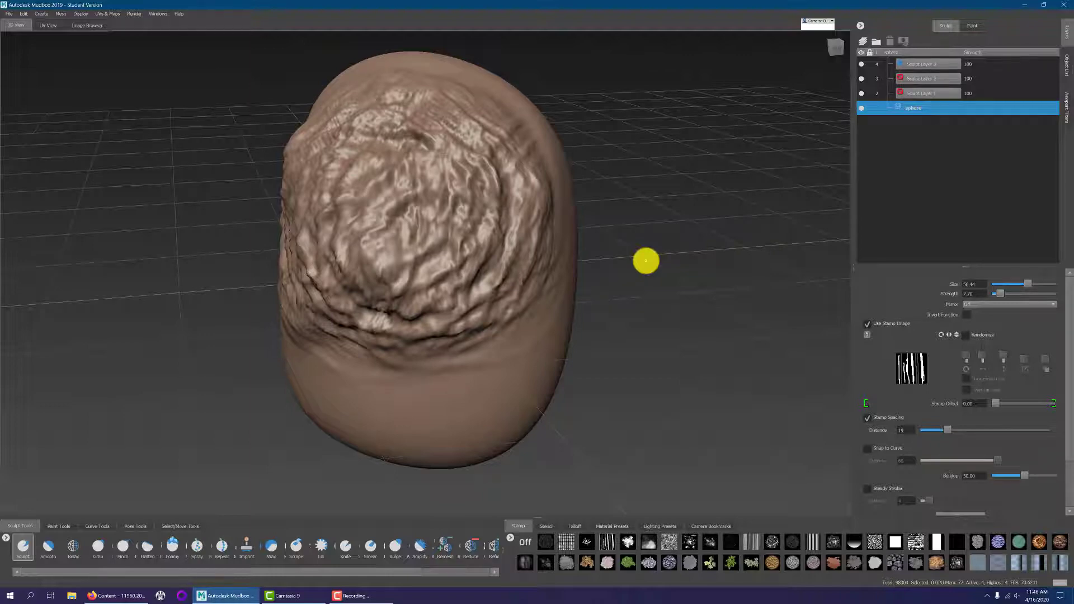
click(47, 25)
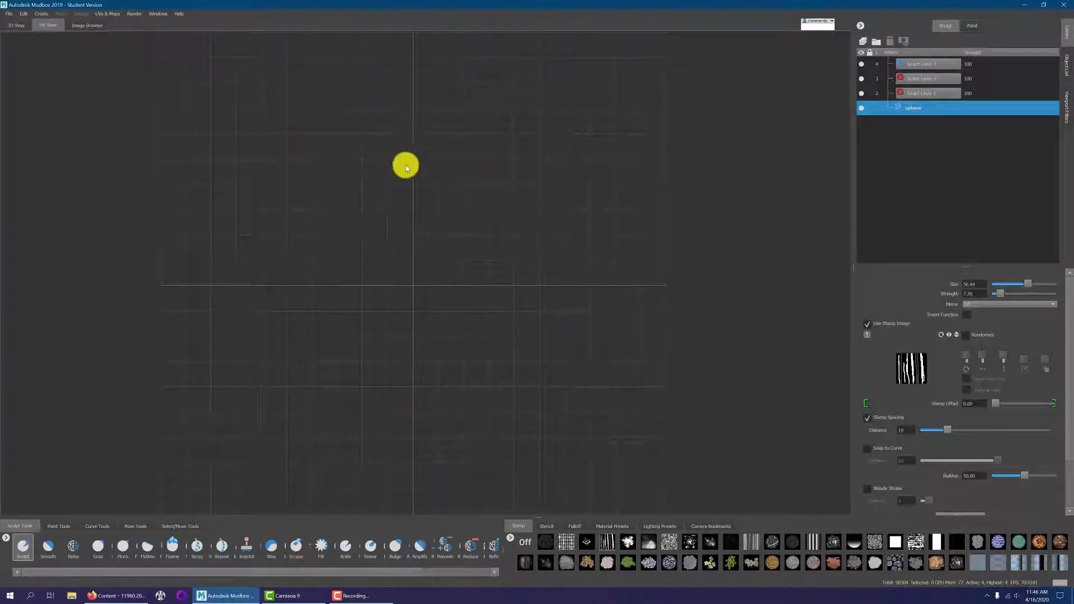
click(17, 26)
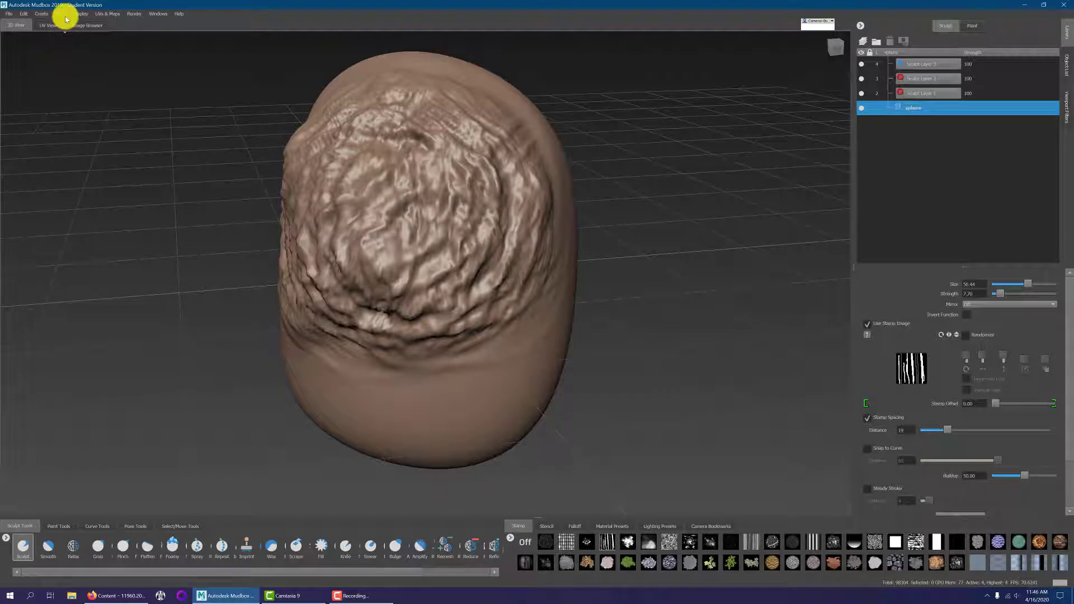
- Try to create UVs for the sphere, and step the mesh down to subdivision level 0
click(104, 13)
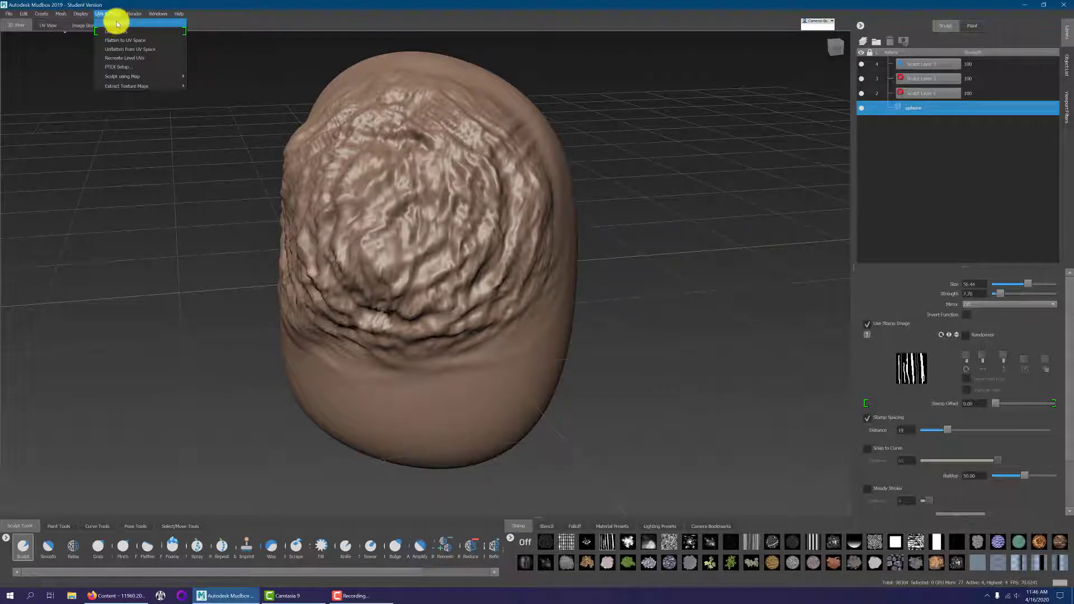
click(136, 22)
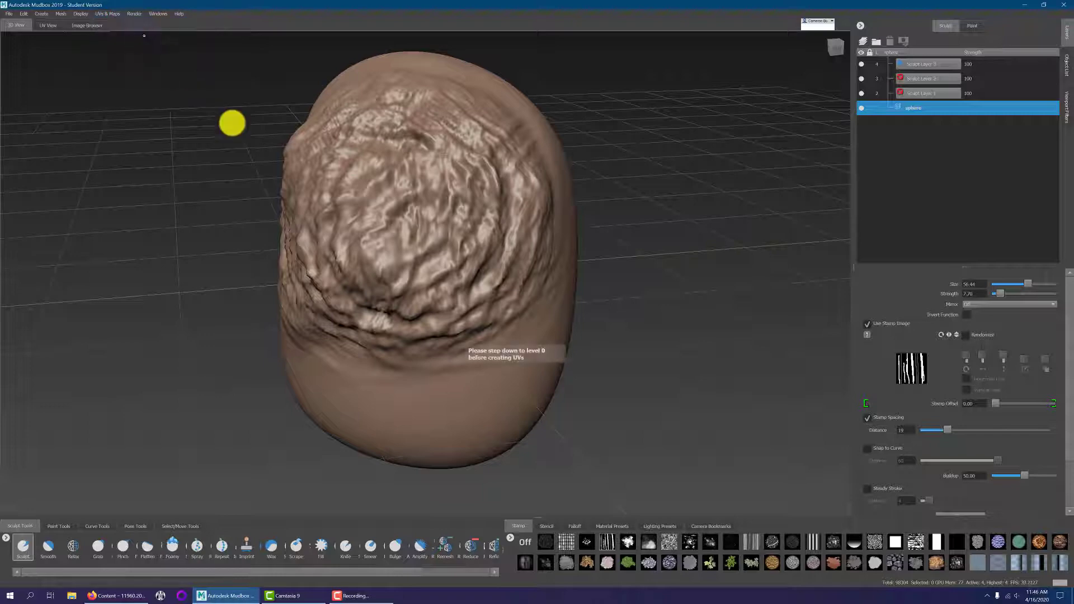
click(60, 14)
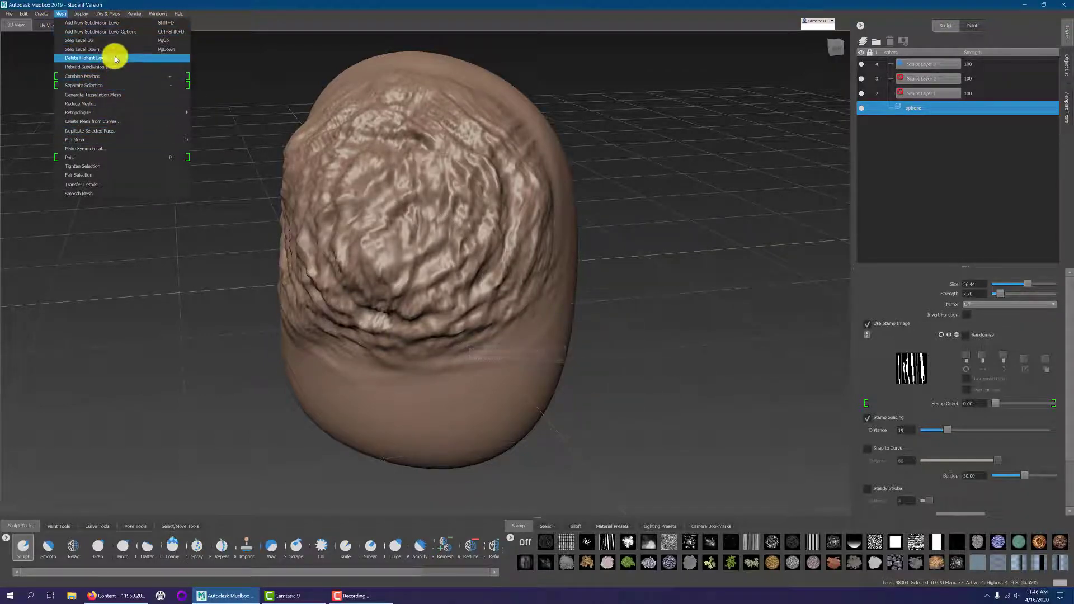
click(114, 49)
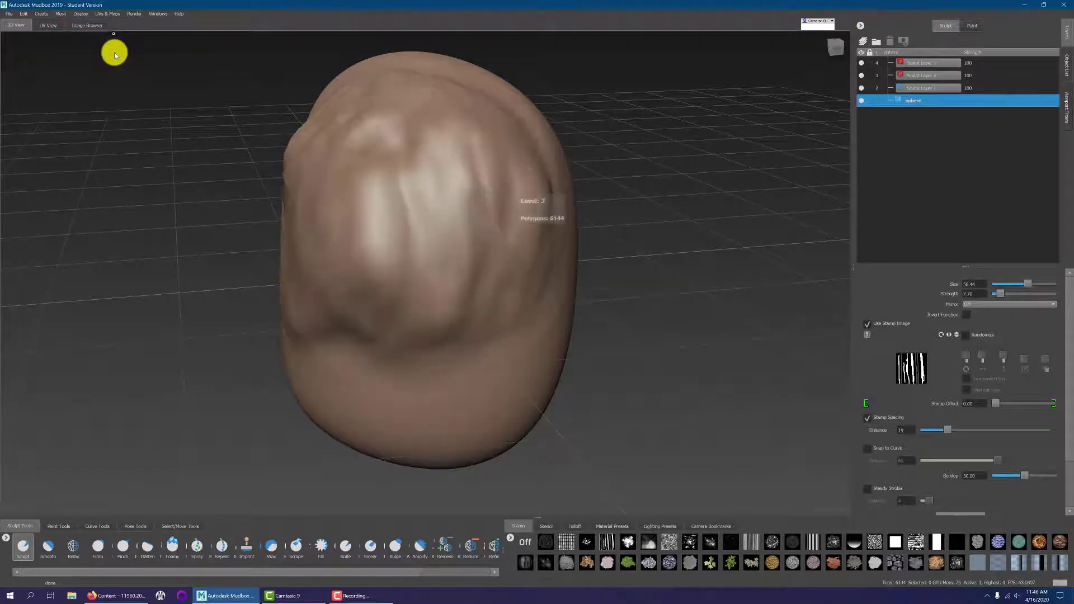
key(Page_Down)
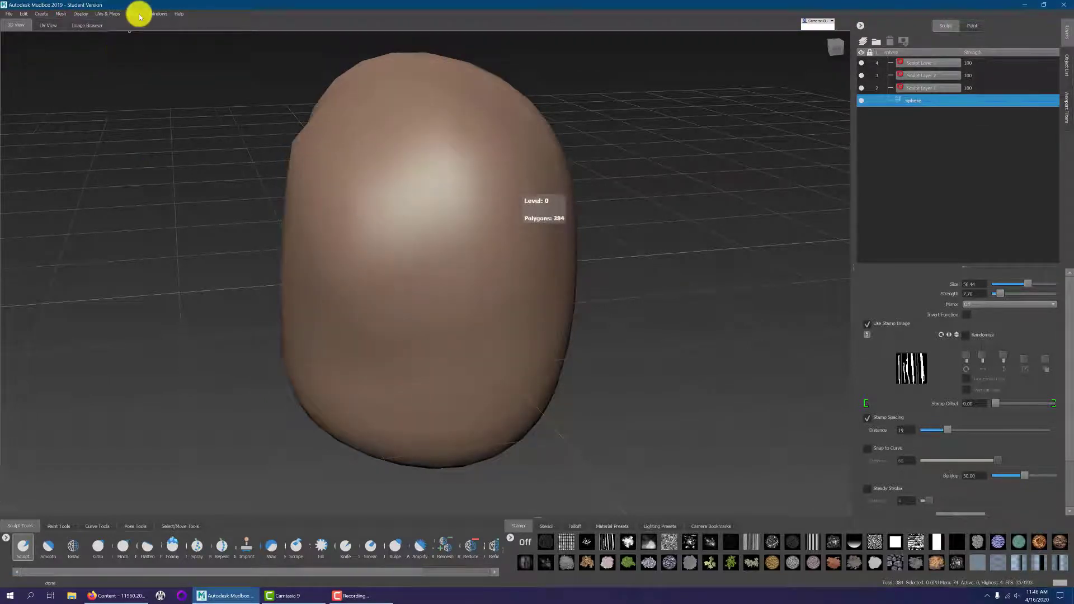
- Create new UVs on the level 0 sphere in one UV tile, replacing the existing UVs
click(108, 13)
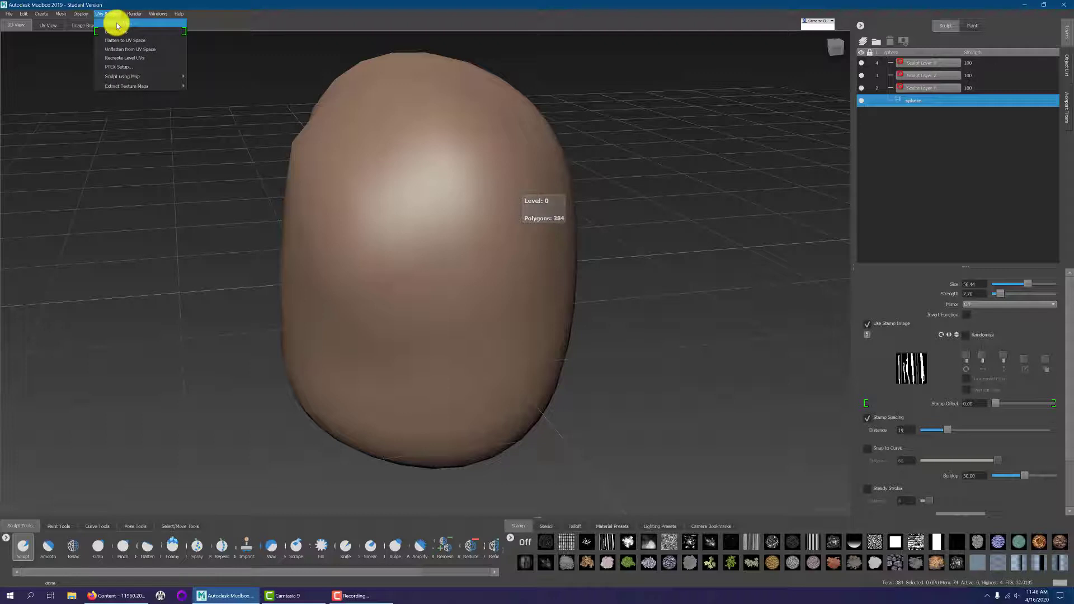
click(117, 24)
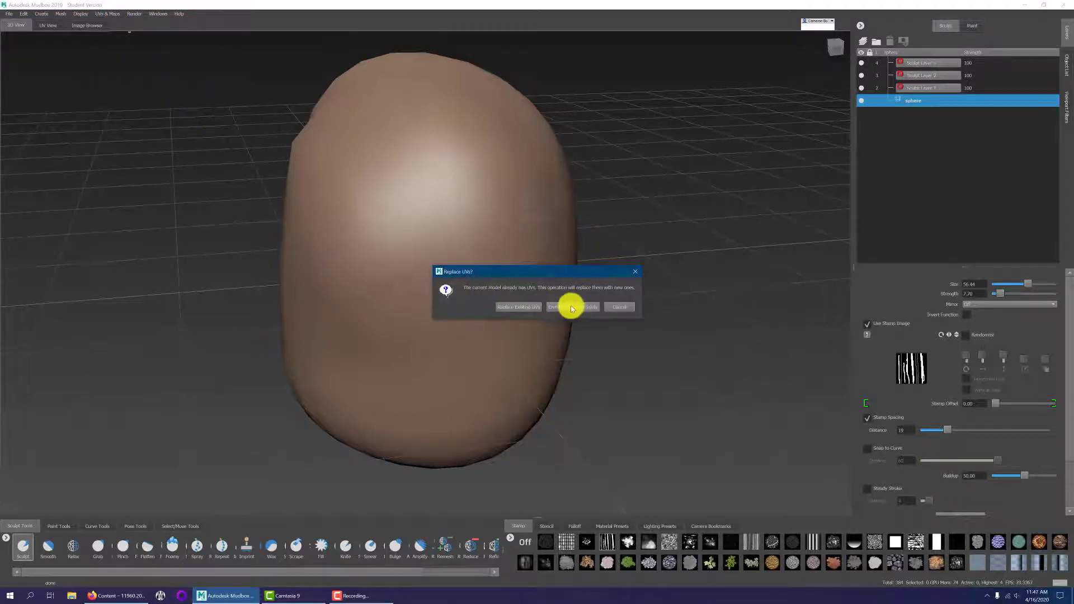
click(523, 306)
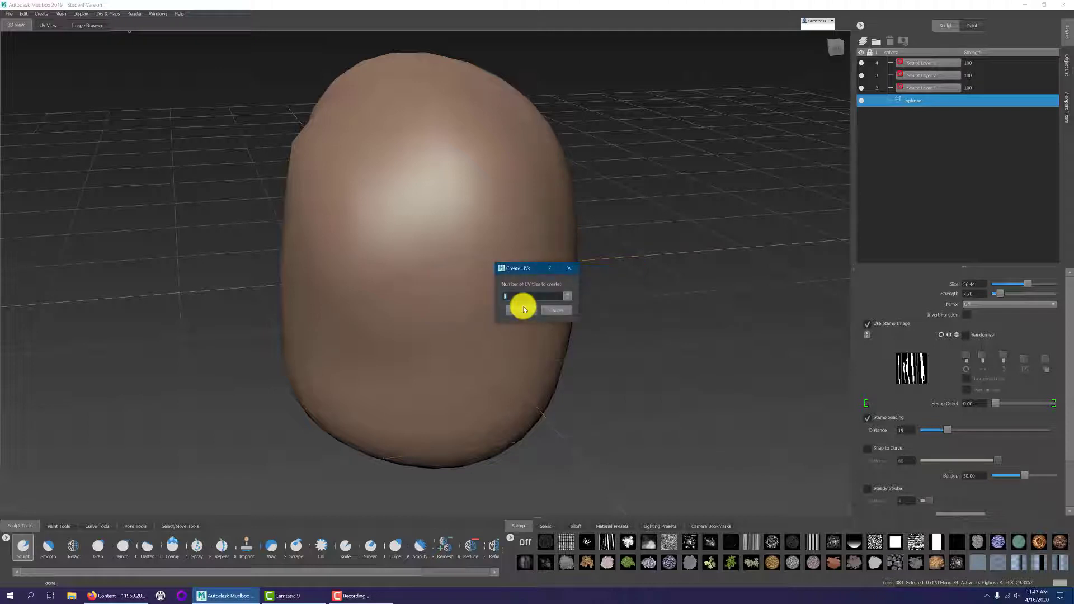
click(529, 314)
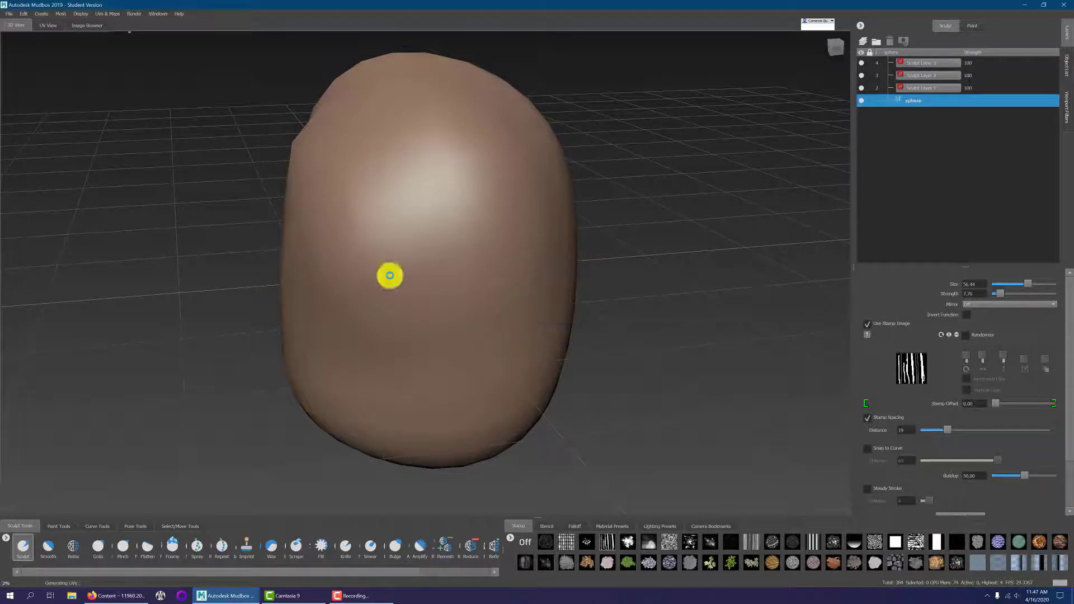
- Examine the generated UV layout up close in the UV view and return to the model in the 3D view
click(47, 25)
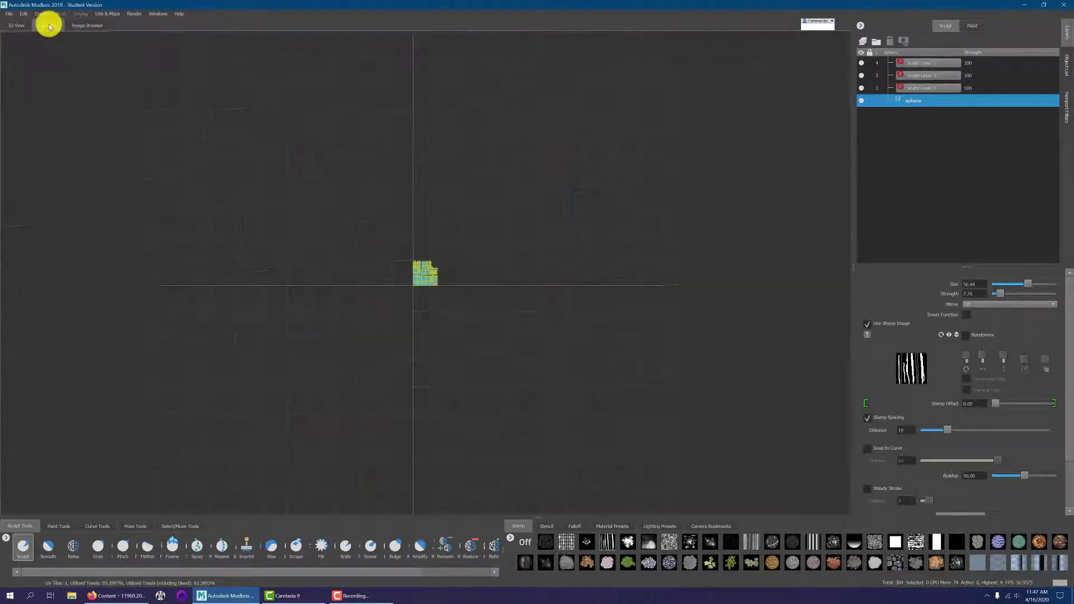
scroll(429, 285, up, 8)
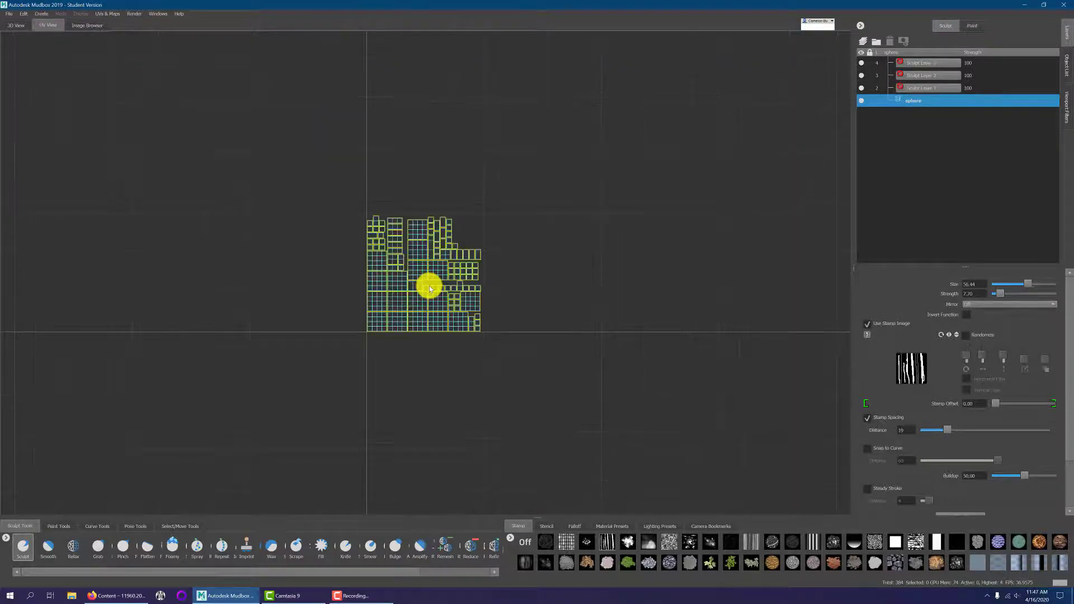
scroll(428, 199, up, 2)
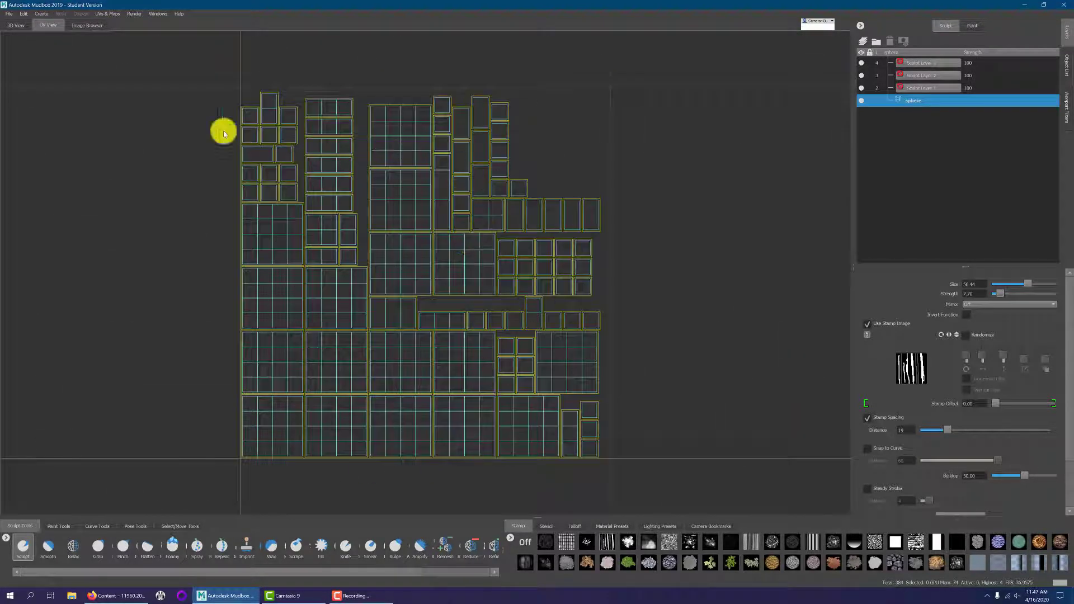
click(17, 25)
scroll(461, 268, down, 3)
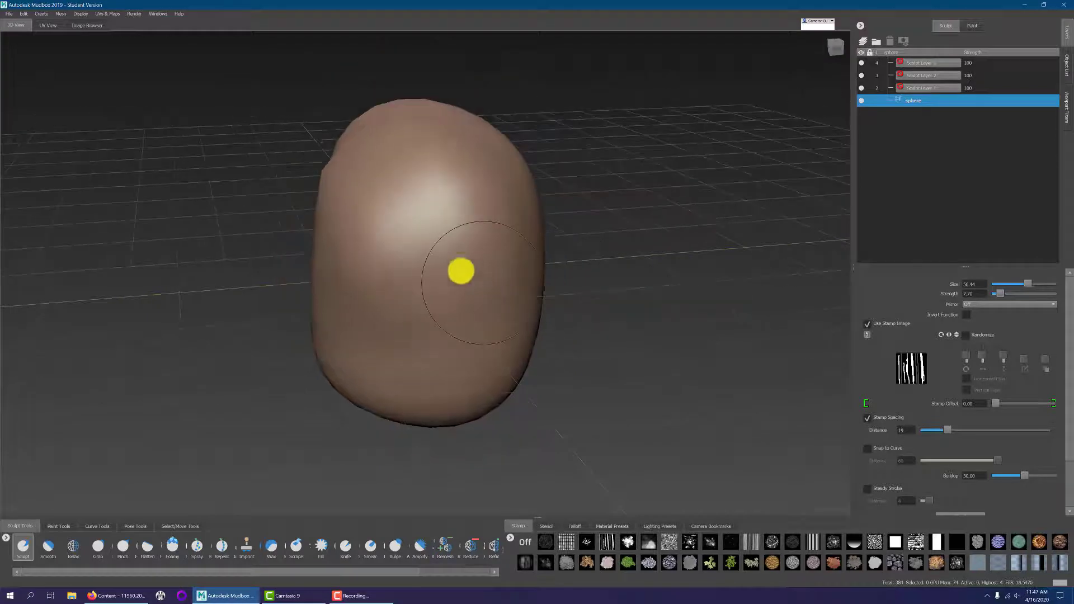
scroll(385, 255, up, 3)
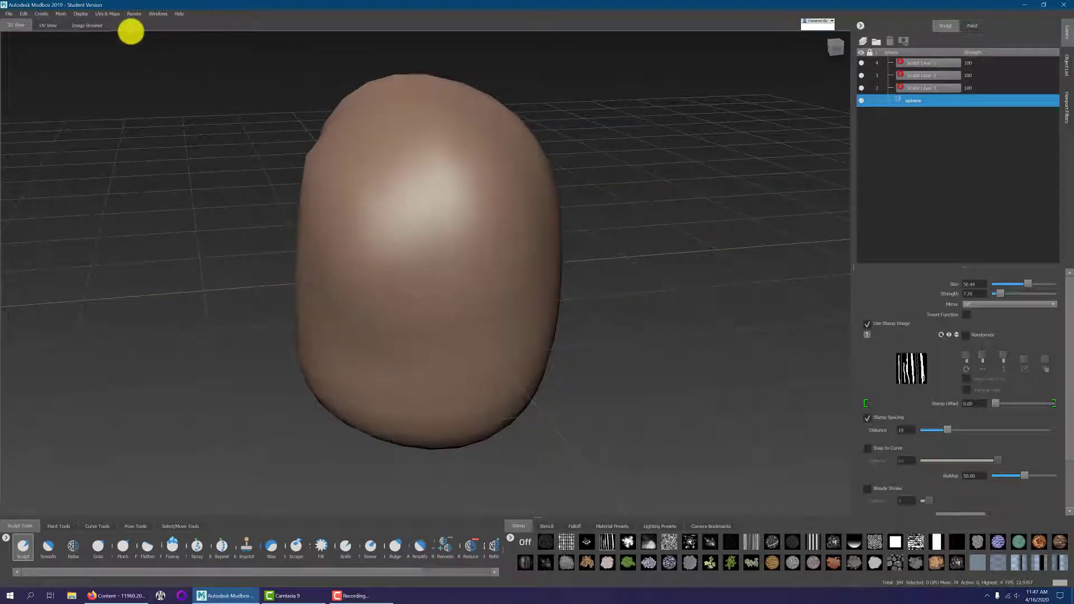
click(109, 14)
mouse_move(81, 14)
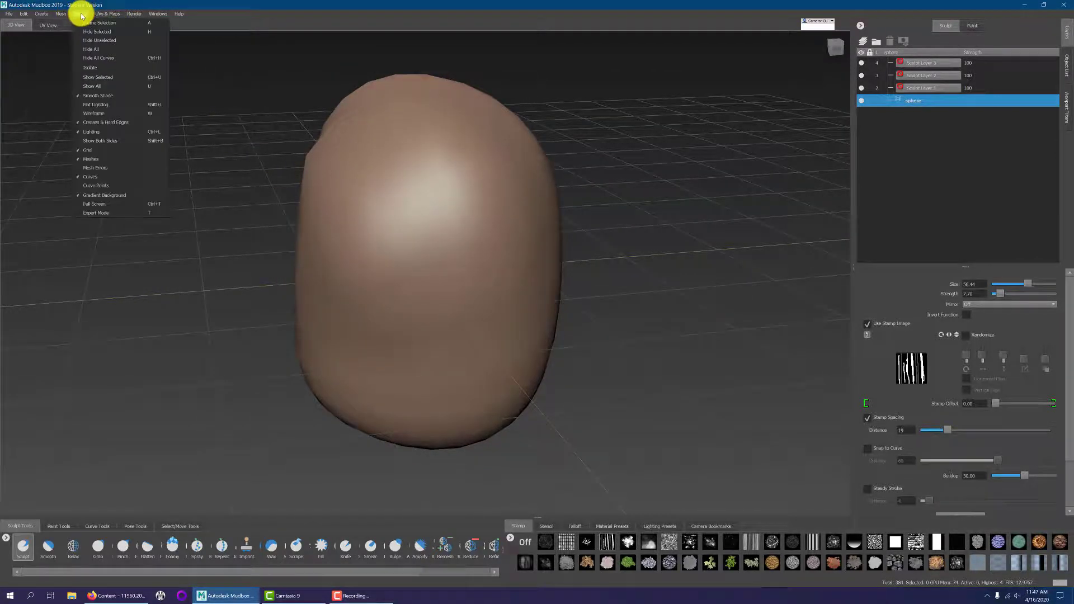
key(Escape)
- Step the sphere mesh back up to its highest subdivision level, level 4
key(Page_Up)
key(Page_Up)
key(Page_Up)
key(Page_Up)
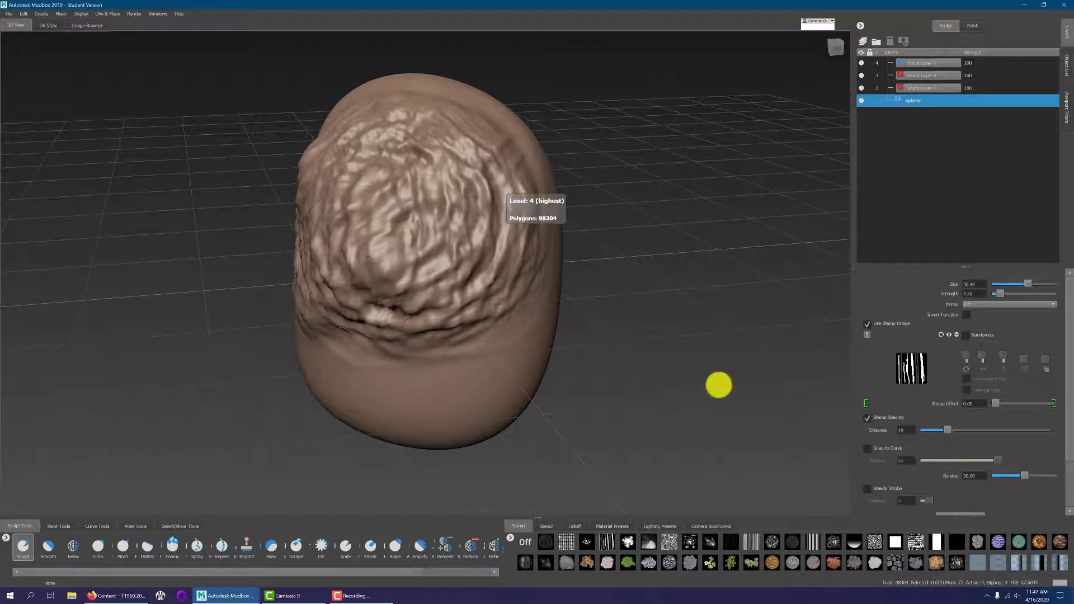
mouse_move(647, 364)
alt+mouse_down()
mouse_move(742, 367)
mouse_move(671, 335)
mouse_move(556, 336)
mouse_move(528, 354)
mouse_move(757, 358)
mouse_move(602, 367)
alt+mouse_up()
mouse_move(418, 343)
alt+mouse_down()
mouse_move(593, 311)
mouse_move(606, 334)
mouse_move(678, 332)
alt+mouse_up()
- Compare the sculpt's detail at lower subdivision levels down to level 1, and return to level 4
key(Page_Down)
key(Page_Down)
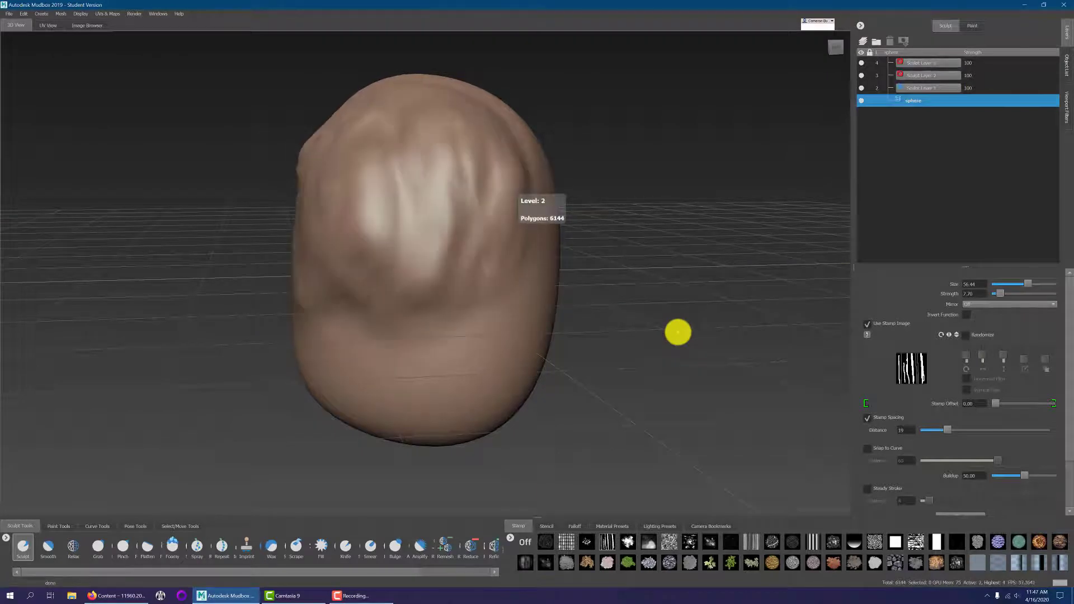
key(Page_Down)
mouse_move(678, 333)
alt+mouse_down()
mouse_move(561, 347)
mouse_move(832, 333)
mouse_move(727, 339)
mouse_move(610, 321)
mouse_move(672, 353)
mouse_move(676, 338)
alt+mouse_up()
key(Page_Up)
key(Page_Up)
key(Page_Up)
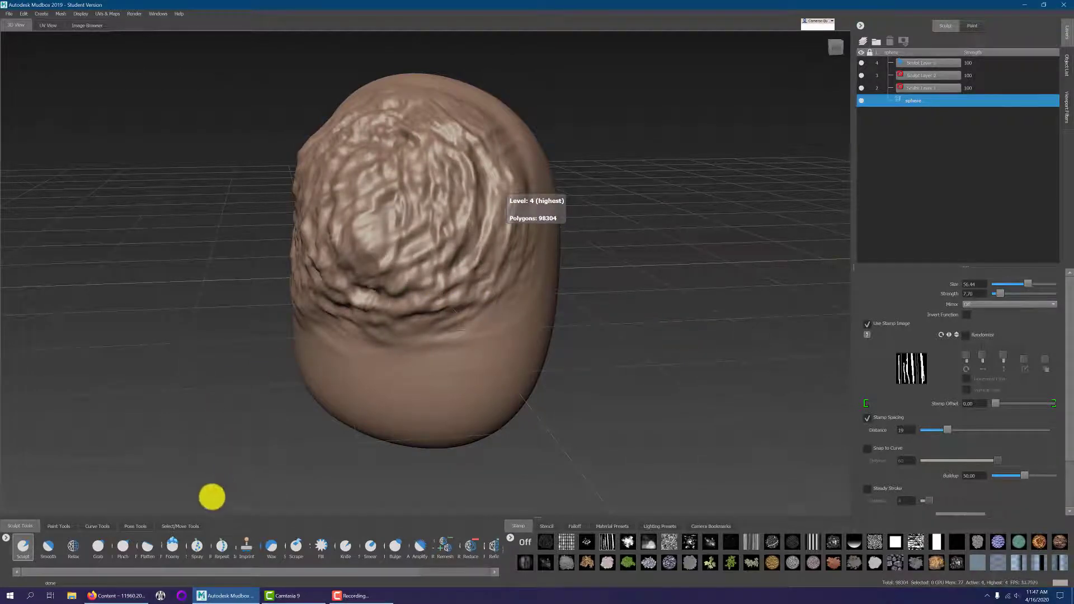
- Switch to Firefox to examine the normal_map.jpg comparison of low- and high-polygon heads, and return to Mudbox
click(125, 596)
click(361, 7)
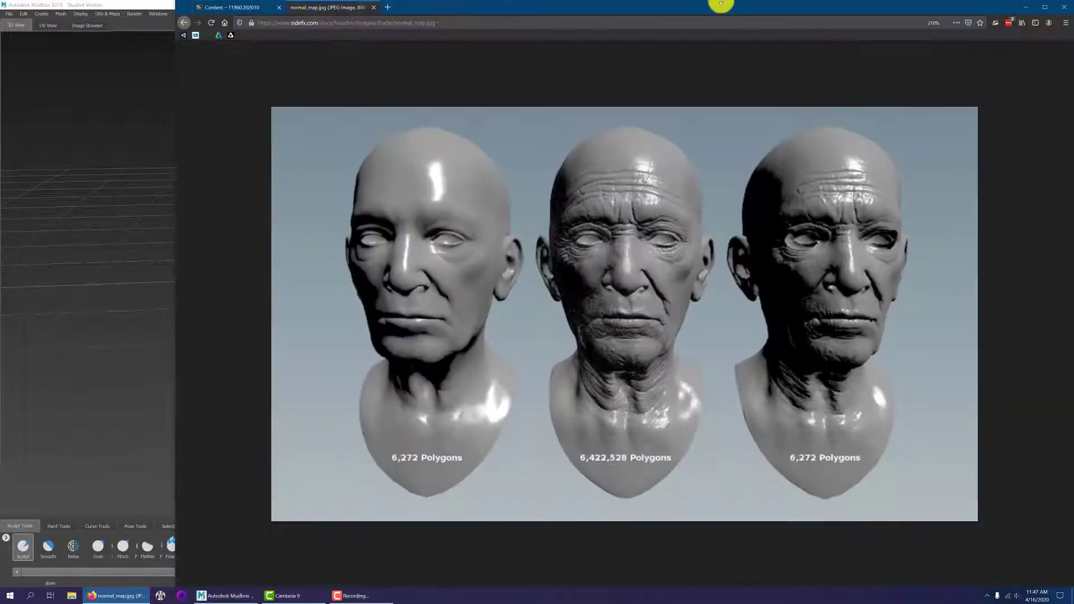
drag(729, 6, 571, 2)
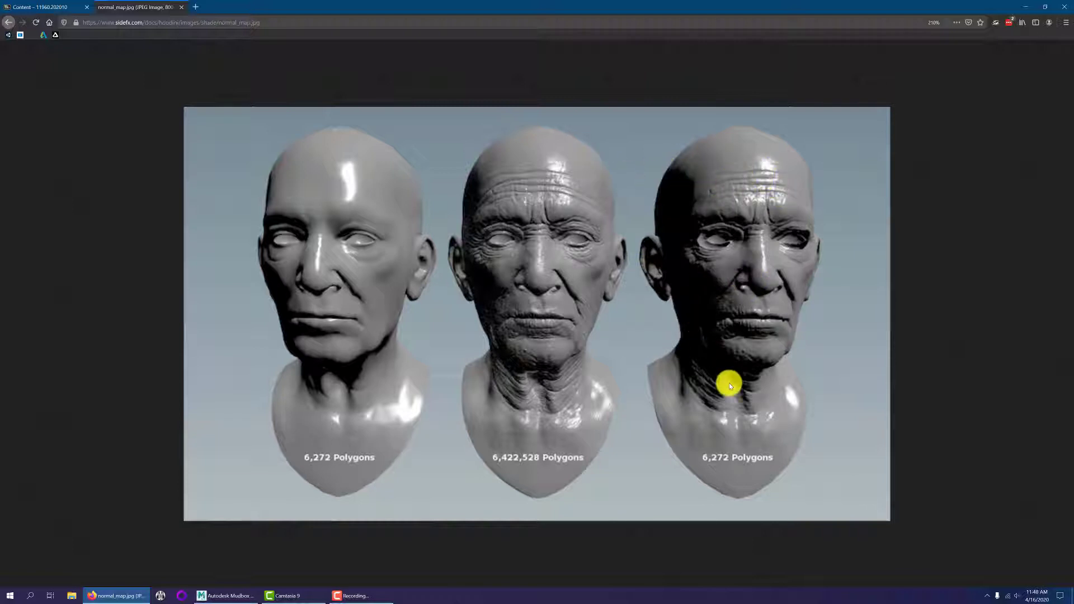
click(1028, 7)
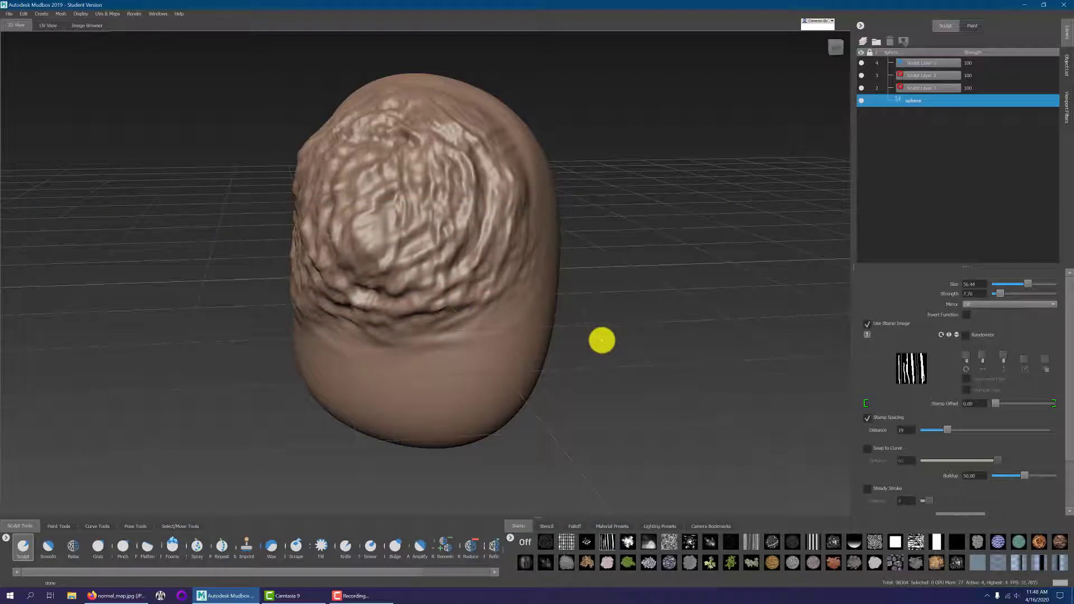
- On Sculpt Layer 3, sculpt extra dents into the wrinkled area with brush size 11.62, with the stamp image turned off
click(921, 64)
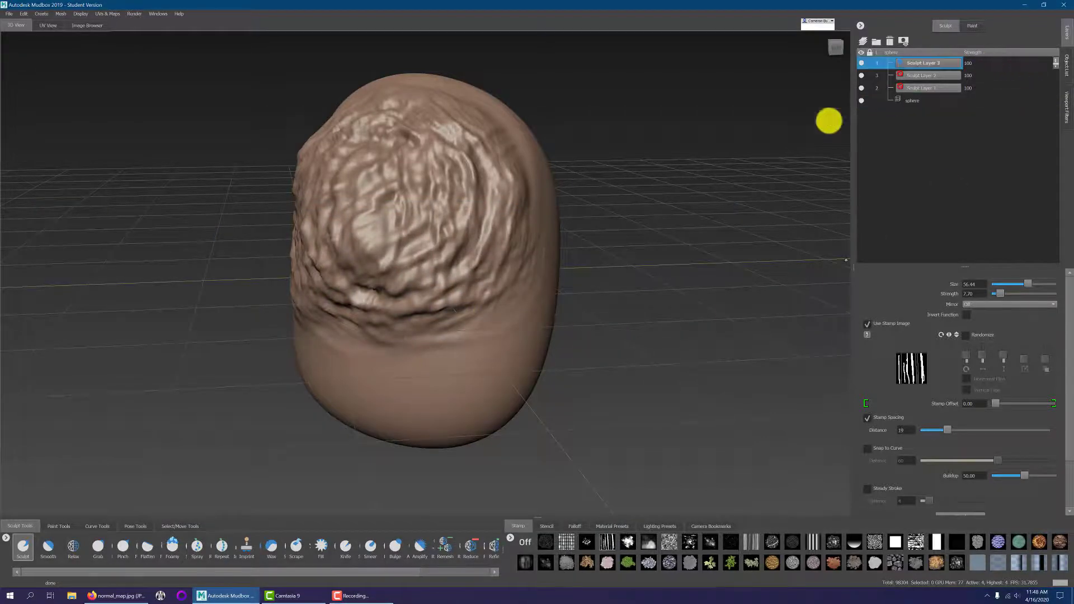
mouse_move(828, 121)
alt+mouse_down()
mouse_move(721, 223)
mouse_move(491, 210)
alt+mouse_up()
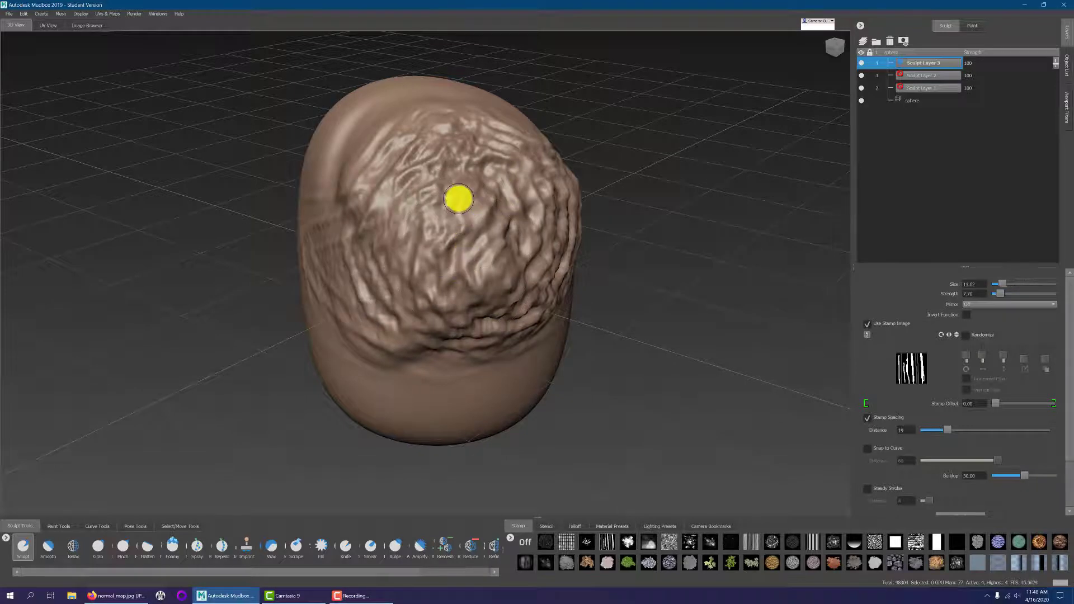
mouse_move(455, 196)
mouse_down()
mouse_move(396, 237)
mouse_move(473, 173)
mouse_move(511, 173)
mouse_move(518, 210)
mouse_move(592, 242)
mouse_move(41, 435)
mouse_up()
click(897, 323)
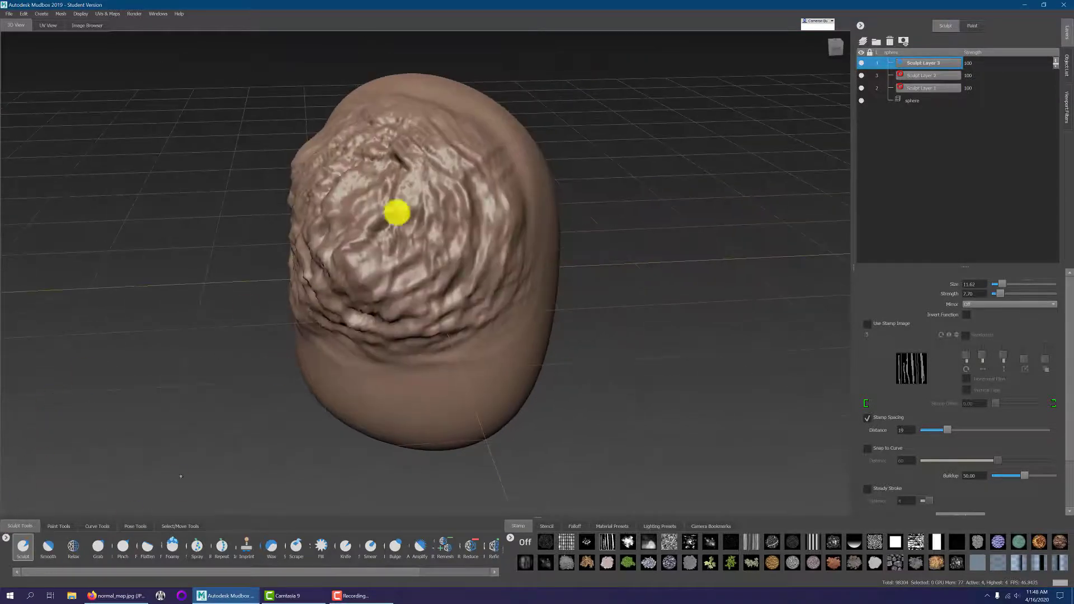
alt+drag(268, 101, 96, 58)
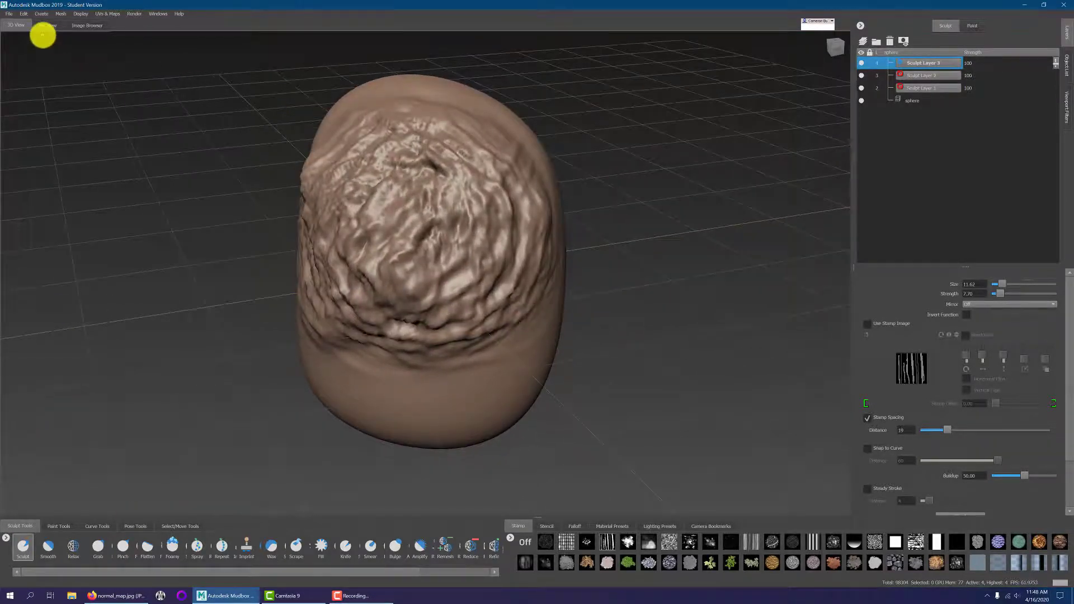
scroll(507, 116, up, 2)
scroll(507, 116, down, 2)
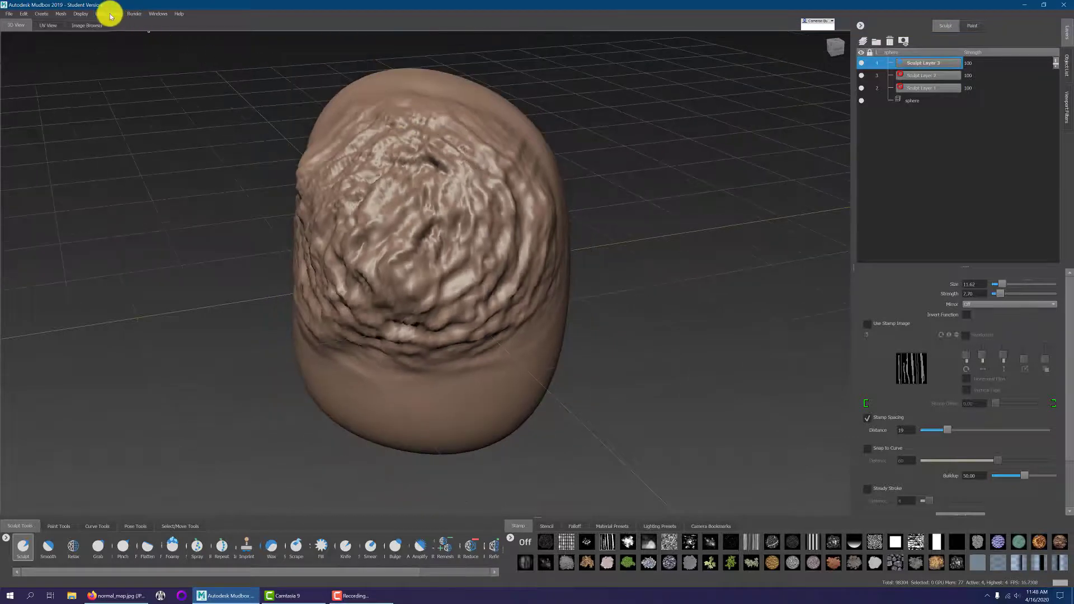
- Create a new texture map extraction operation that generates a Normal Map, and arrange its dialog beside the model
click(109, 14)
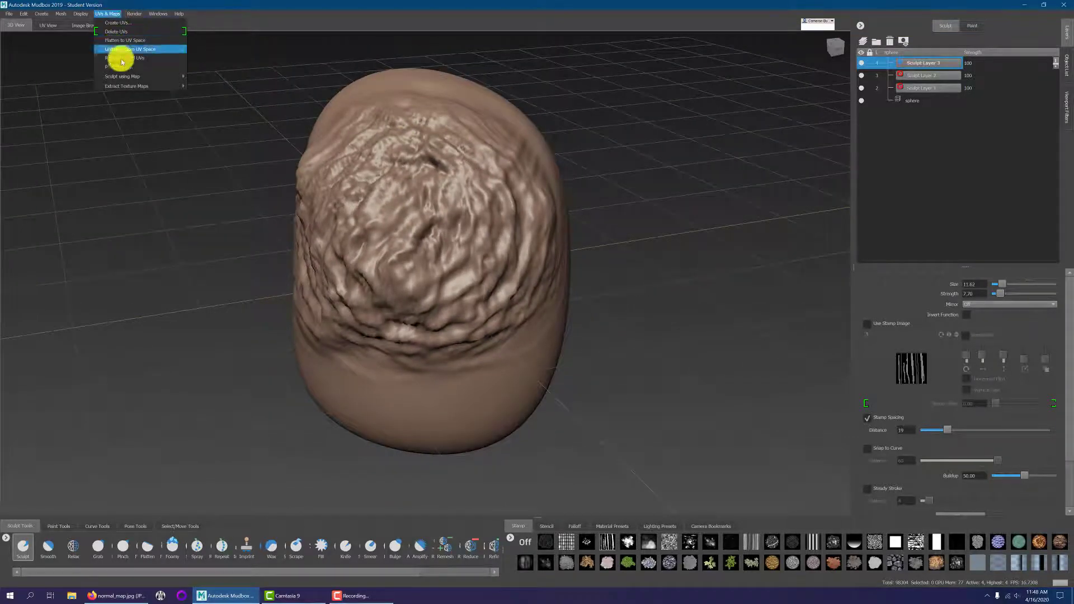
mouse_move(139, 86)
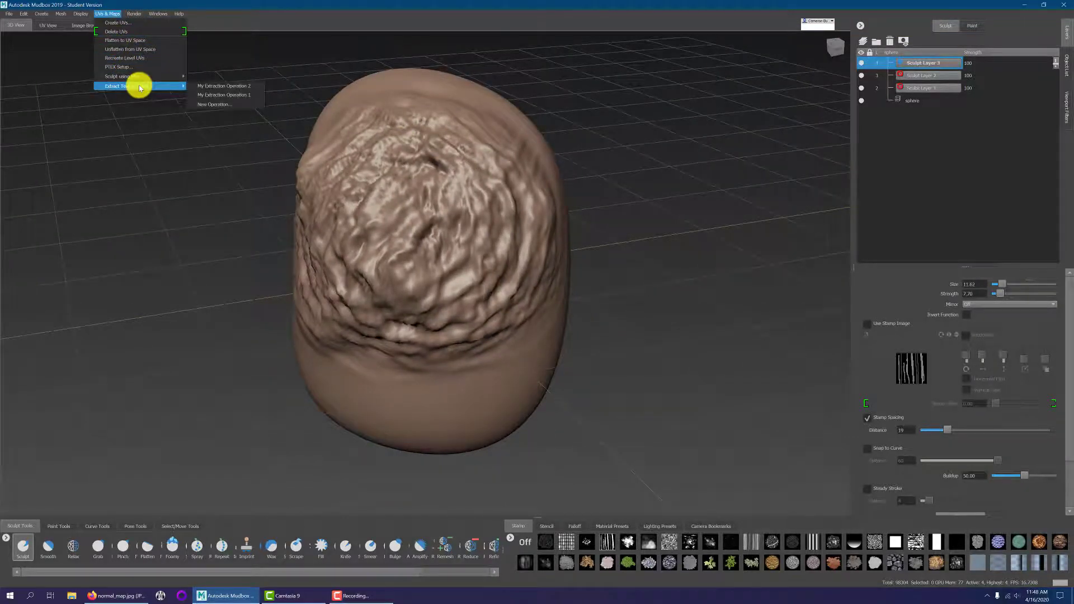
click(235, 104)
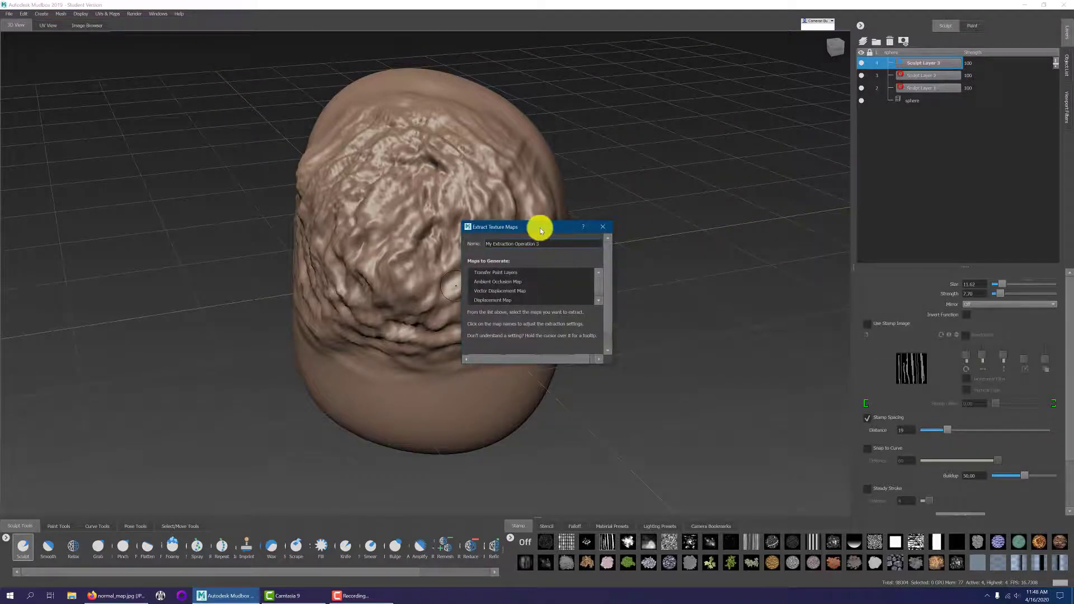
drag(539, 227, 657, 94)
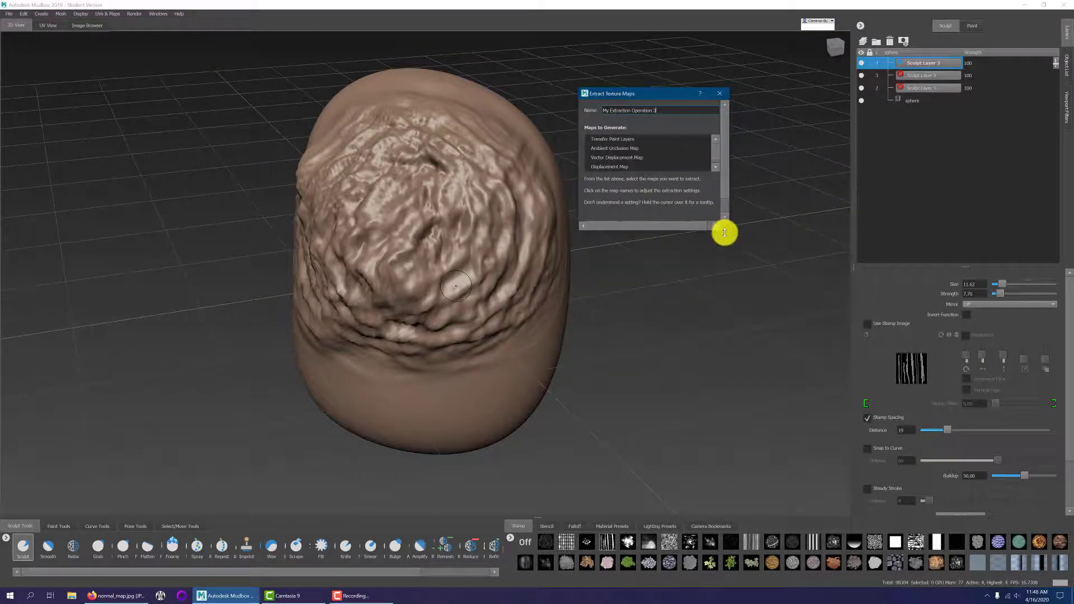
drag(725, 233, 740, 341)
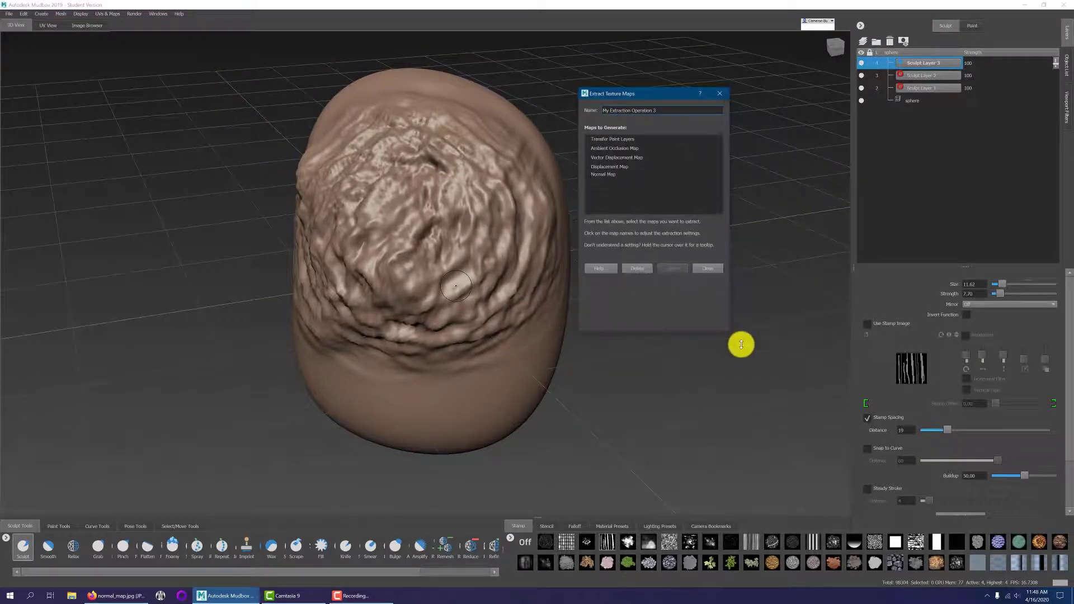
click(608, 175)
drag(653, 26, 165, 27)
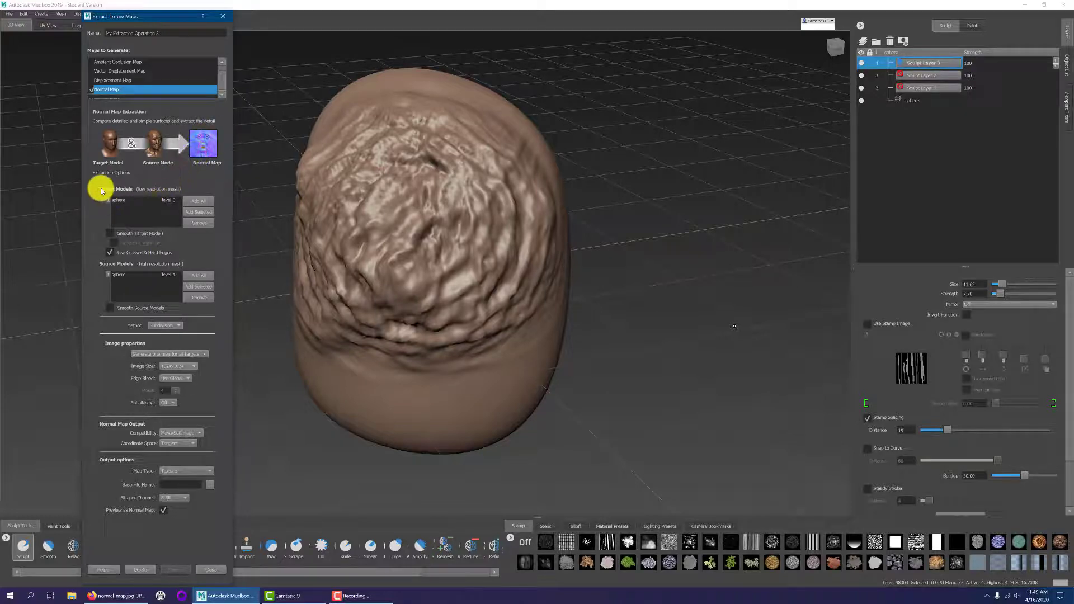
- For the normal map extraction, set the target sphere to level 2 and the source sphere to level 4
click(171, 201)
click(171, 200)
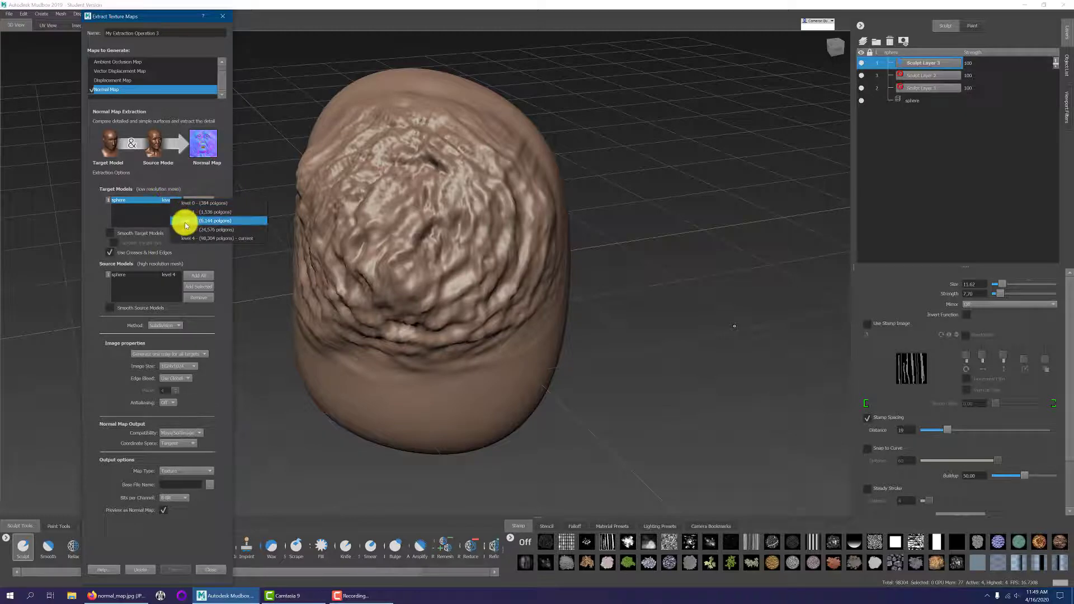
click(202, 223)
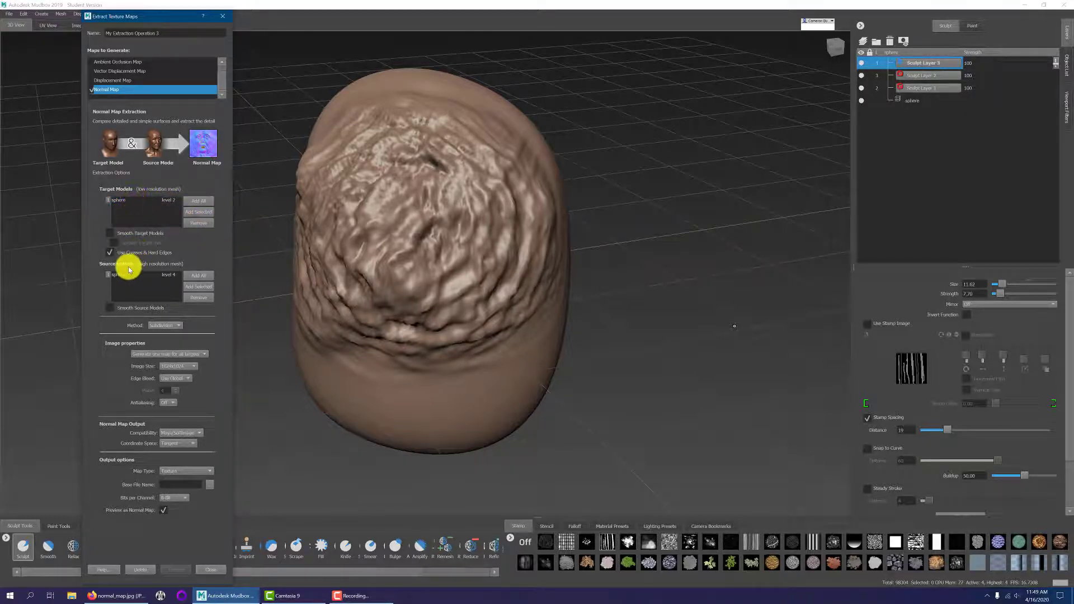
click(171, 277)
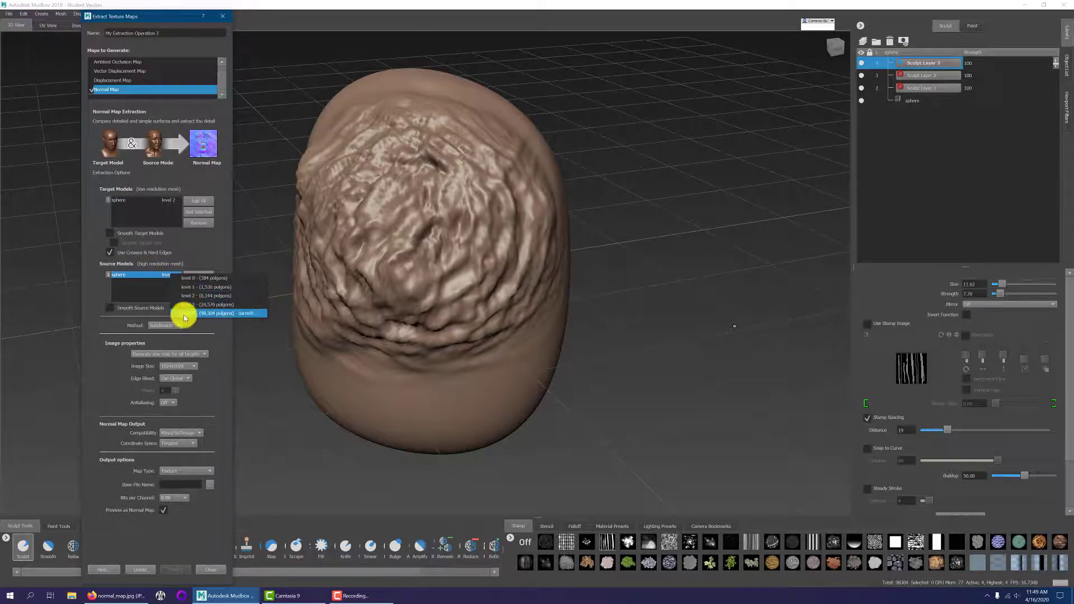
click(184, 315)
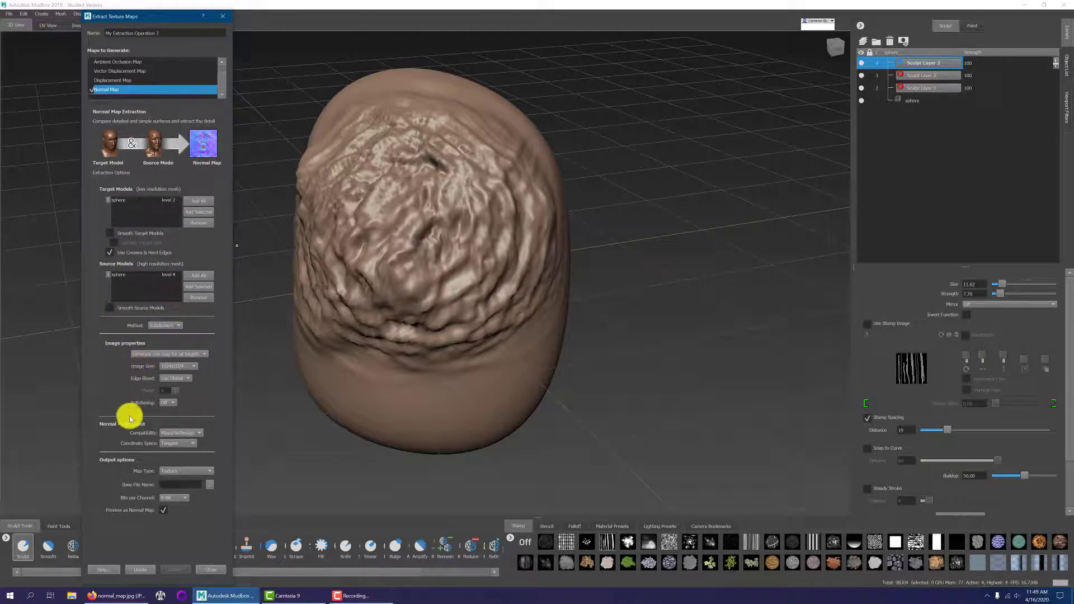
- Keep the map type as Texture and set the output file to normalMap as a PNG on the Desktop
click(179, 473)
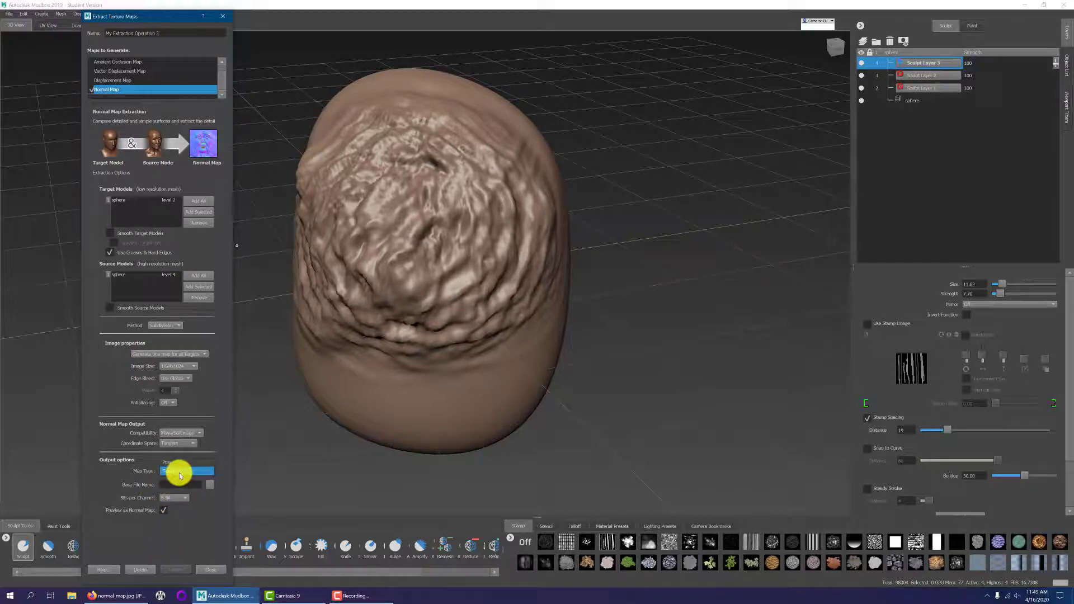
click(211, 484)
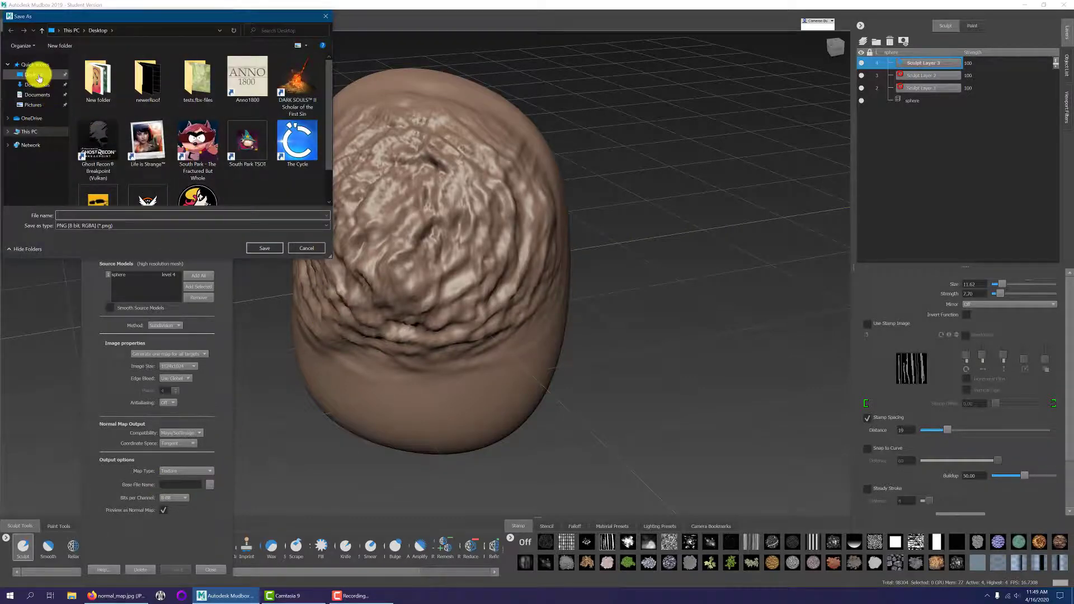
click(209, 216)
text(normalMap)
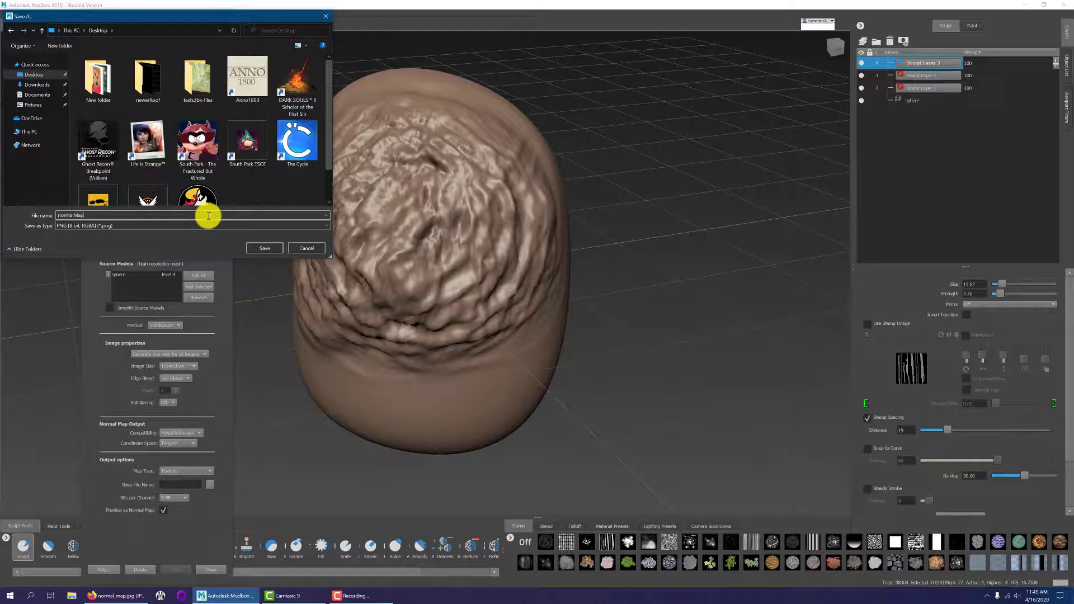
key(Return)
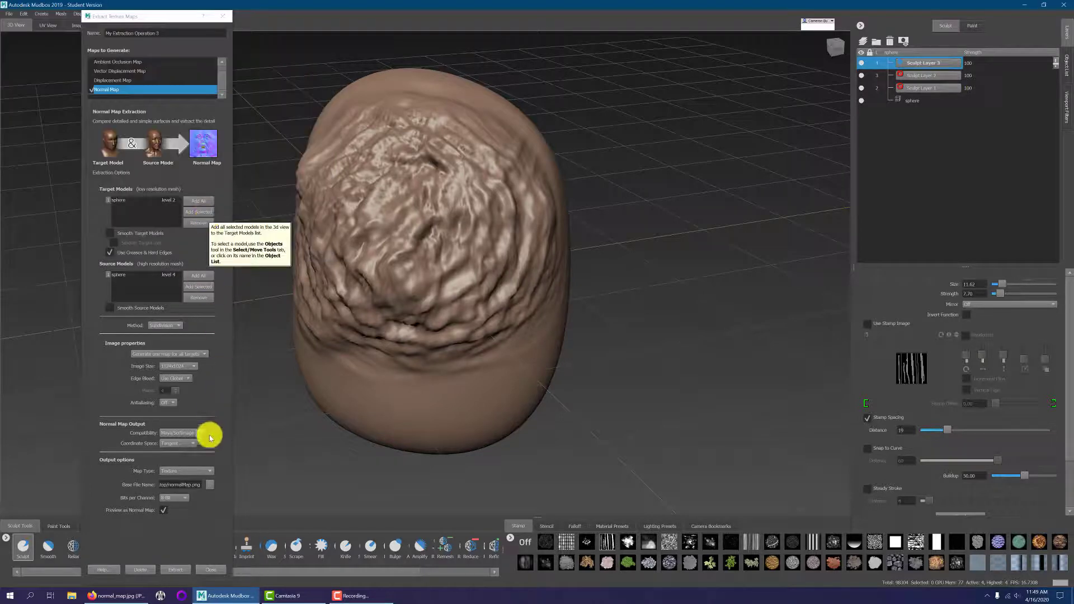
- Extract the normal map and dismiss the finished message and the extraction results
click(180, 575)
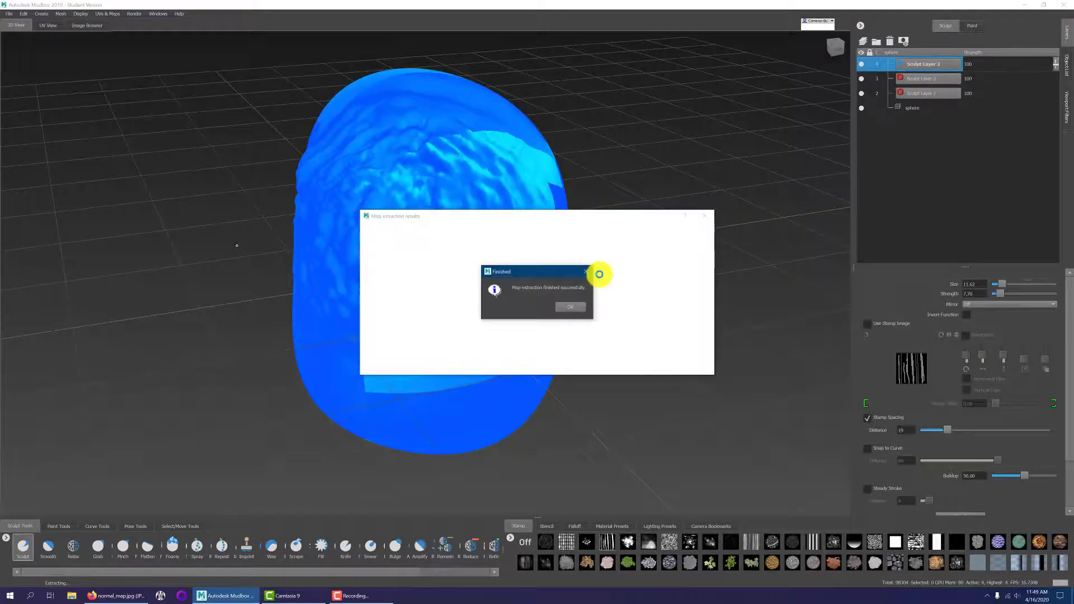
click(571, 309)
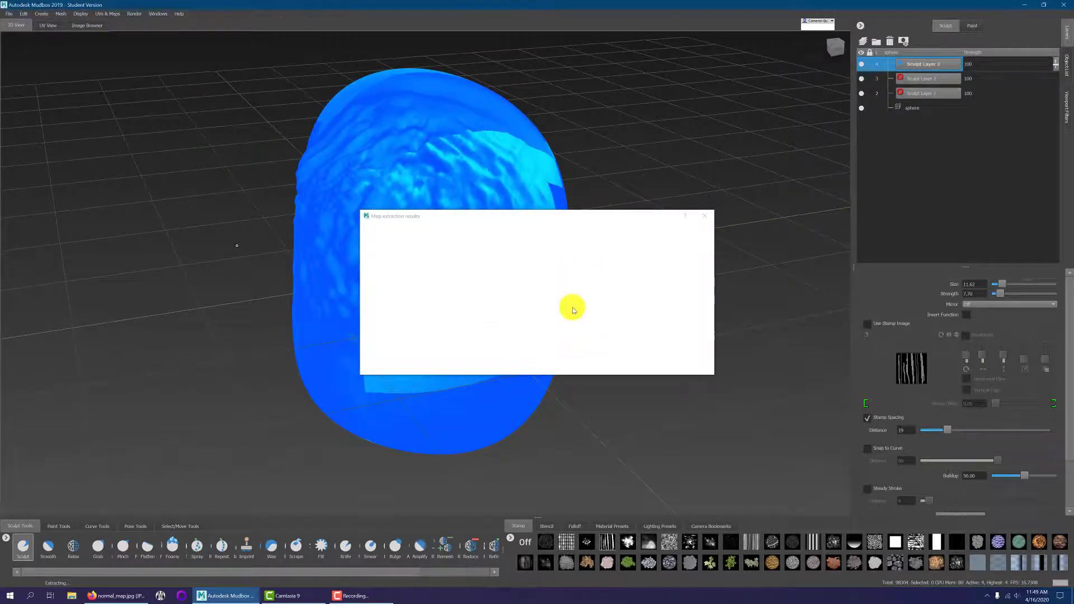
click(697, 217)
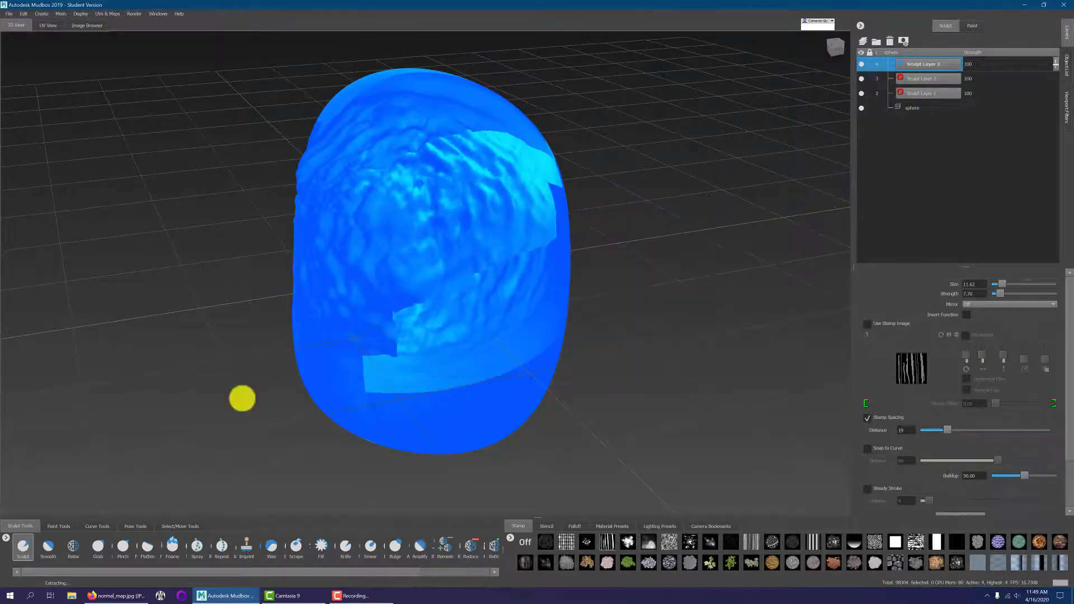
- Switch to the paint layers and back to the sculpt layers to inspect the normal map on the sphere
mouse_move(180, 386)
alt+mouse_down()
mouse_move(281, 364)
mouse_move(470, 347)
mouse_move(597, 362)
mouse_move(364, 397)
mouse_move(504, 380)
alt+mouse_up()
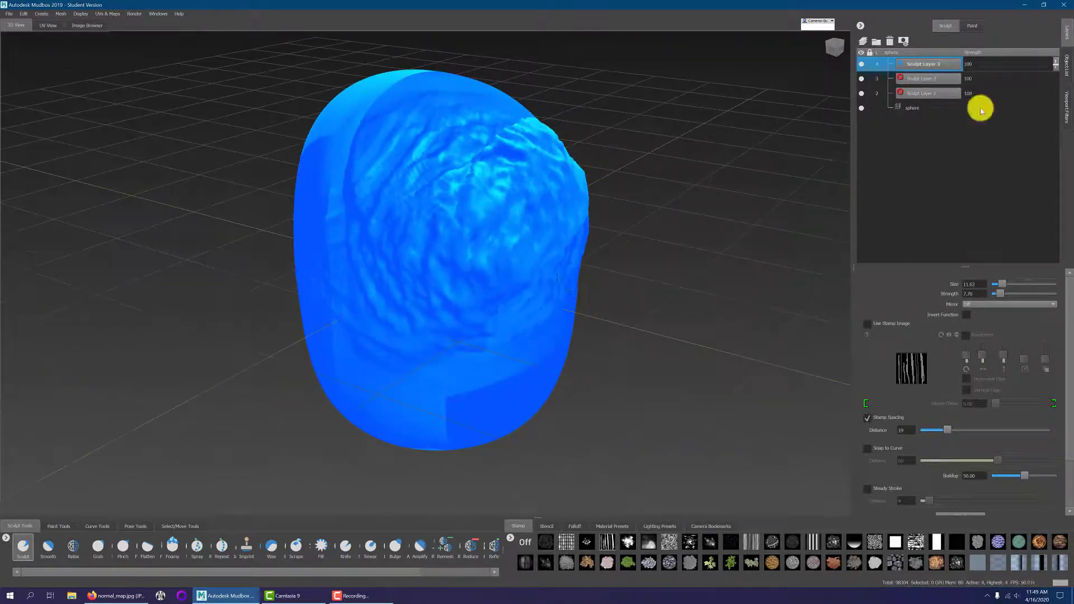
click(972, 26)
mouse_move(714, 242)
alt+mouse_down()
mouse_move(543, 240)
mouse_move(650, 239)
alt+mouse_up()
click(947, 25)
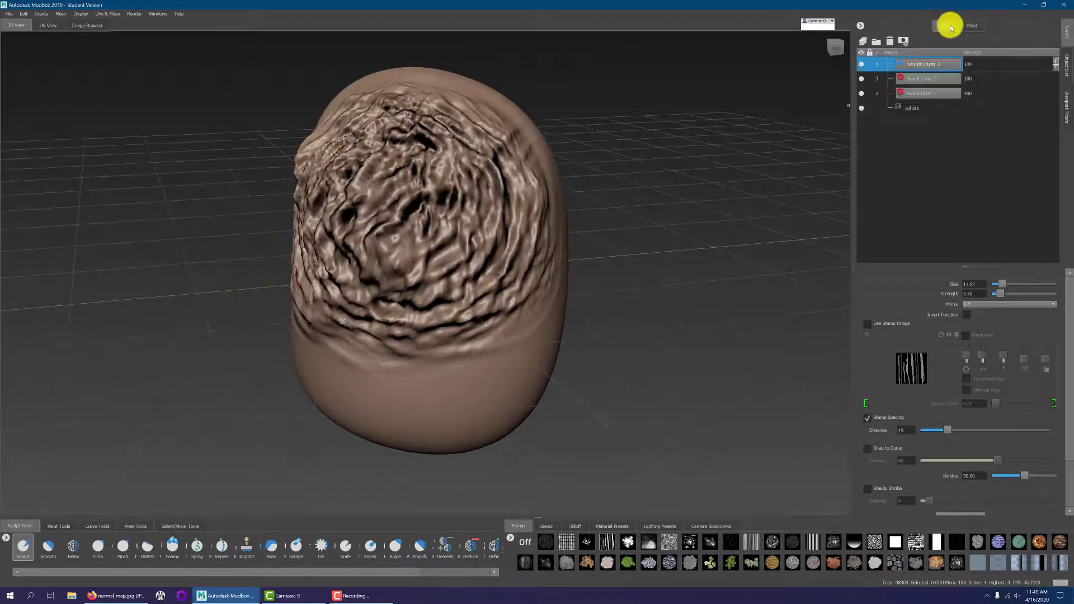
mouse_move(599, 201)
alt+mouse_down()
mouse_move(766, 195)
mouse_move(589, 208)
alt+mouse_up()
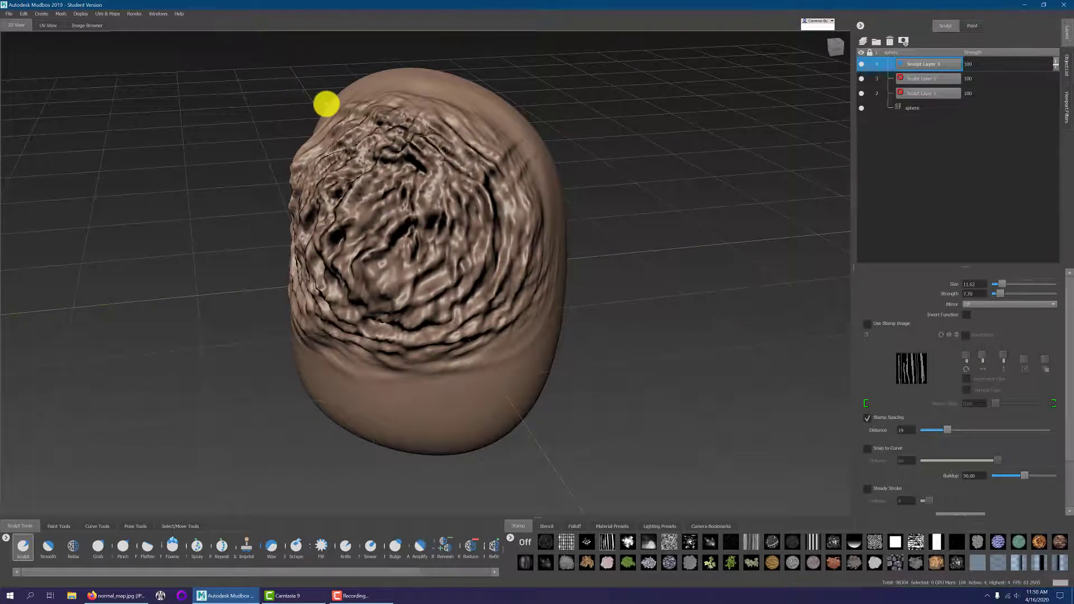
- Compare the normal-mapped sphere's detail across subdivision levels down to level 0, and finish at level 2
key(Page_Down)
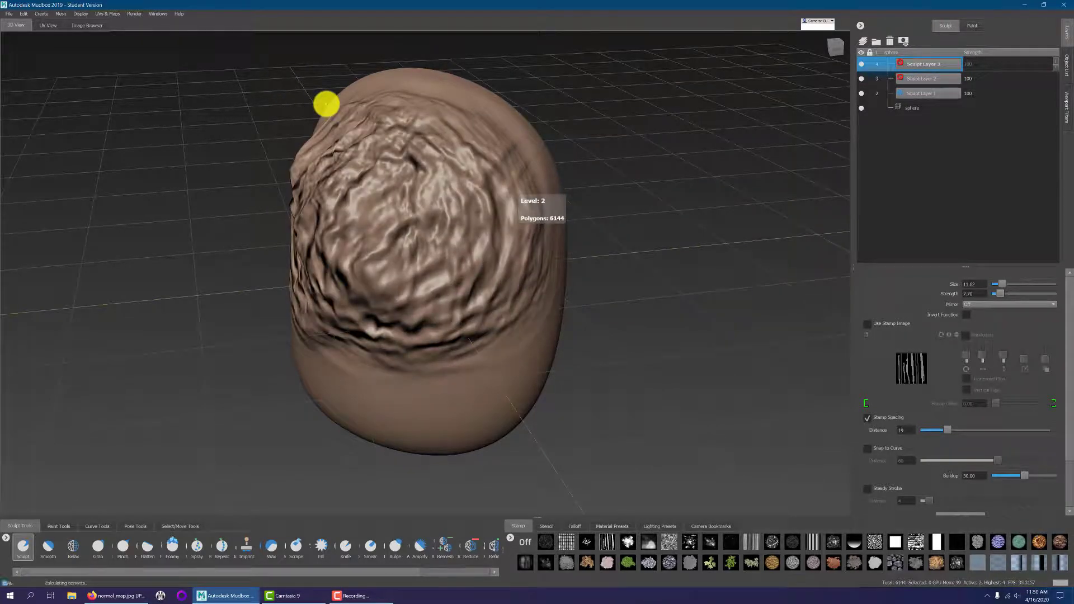
mouse_move(327, 103)
alt+mouse_down()
mouse_move(481, 209)
mouse_move(259, 219)
mouse_move(513, 211)
mouse_move(274, 215)
alt+mouse_up()
key(Page_Up)
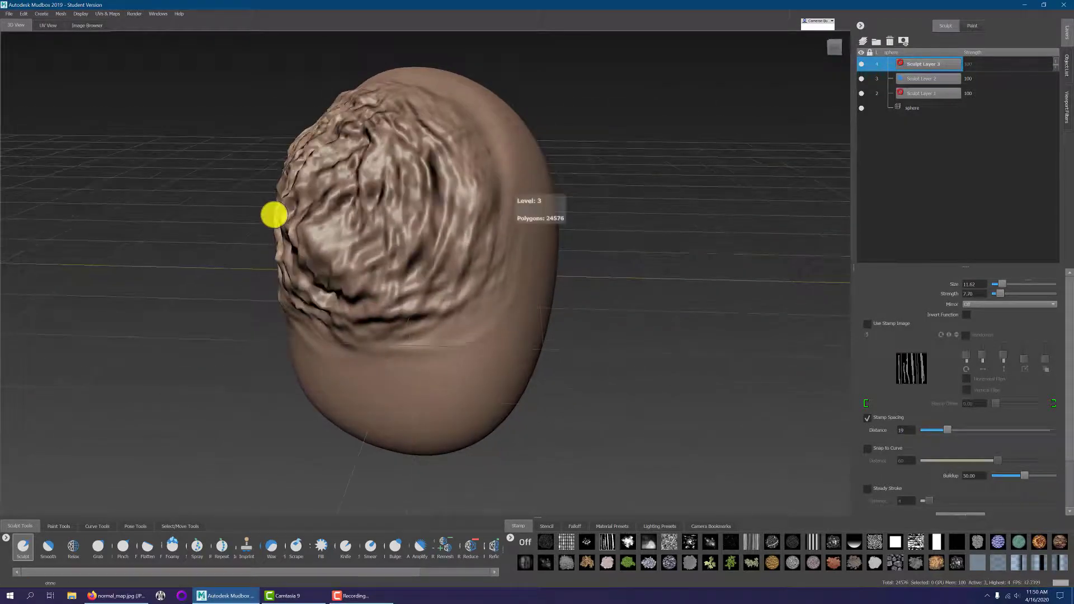
mouse_move(346, 262)
alt+mouse_down()
mouse_move(463, 261)
mouse_move(455, 267)
alt+mouse_up()
key(Page_Down)
key(Page_Down)
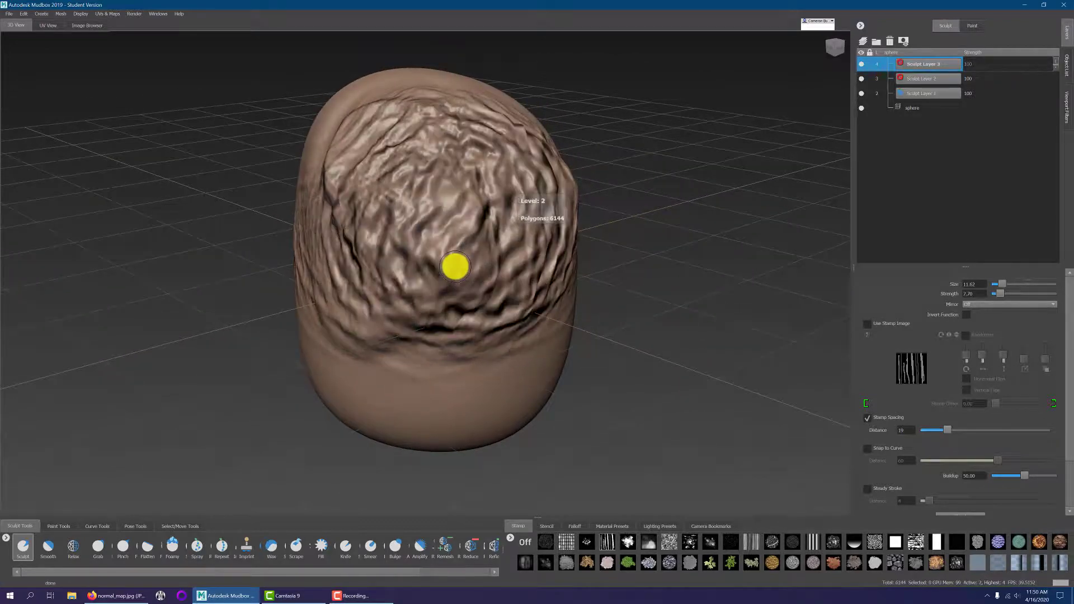
key(Page_Down)
key(Page_Down)
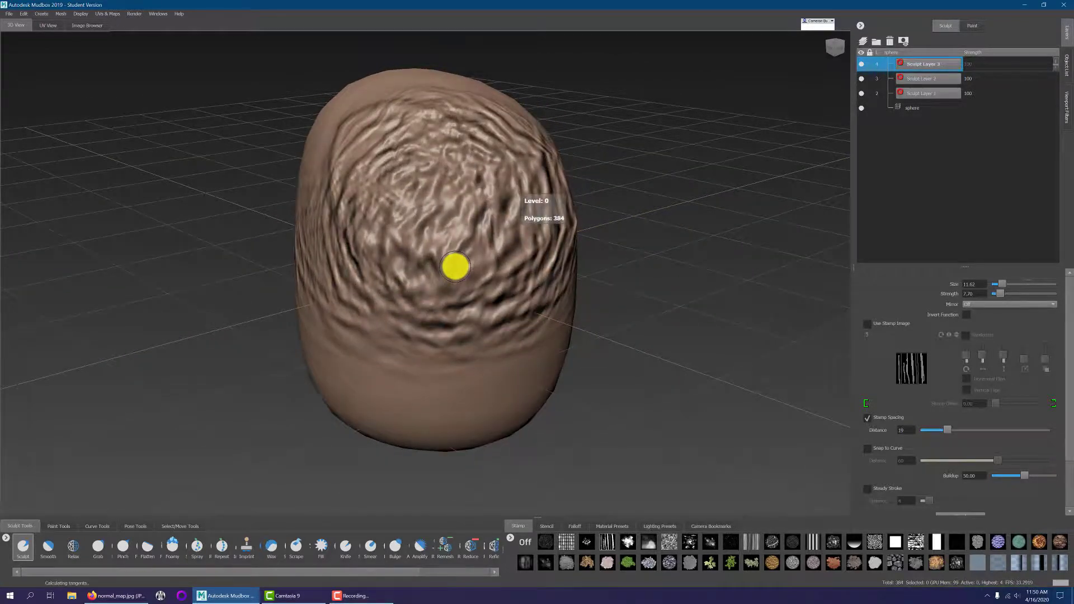
mouse_move(599, 286)
alt+mouse_down()
mouse_move(751, 291)
mouse_move(511, 287)
mouse_move(527, 290)
mouse_move(599, 221)
mouse_move(638, 211)
mouse_move(468, 224)
mouse_move(428, 238)
mouse_move(612, 242)
mouse_move(558, 240)
mouse_move(505, 258)
alt+mouse_up()
key(Page_Up)
key(Page_Up)
alt+right_drag(561, 182, 616, 233)
alt+drag(616, 233, 598, 241)
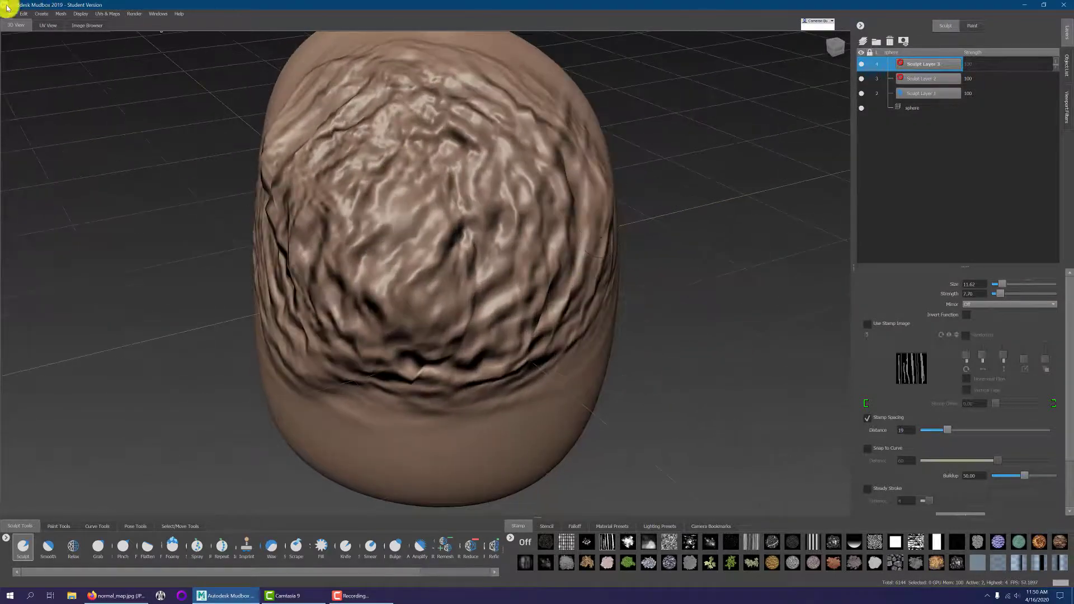
- Examine the extracted normal map over the sphere's UV layout, and return to the 3D view of the model
click(48, 25)
alt+right_drag(408, 160, 469, 303)
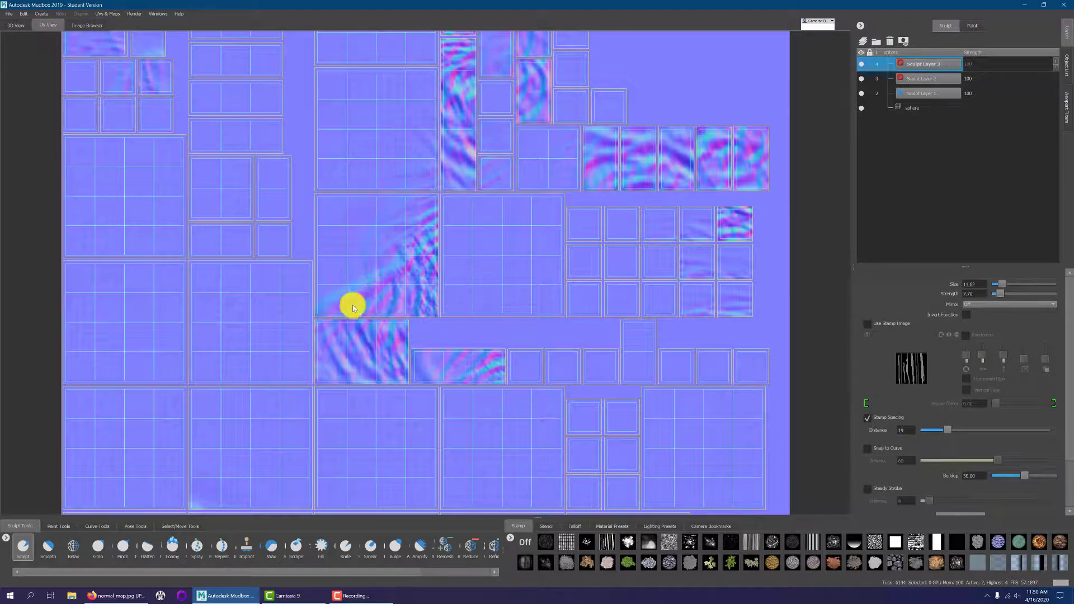
scroll(417, 270, down, 3)
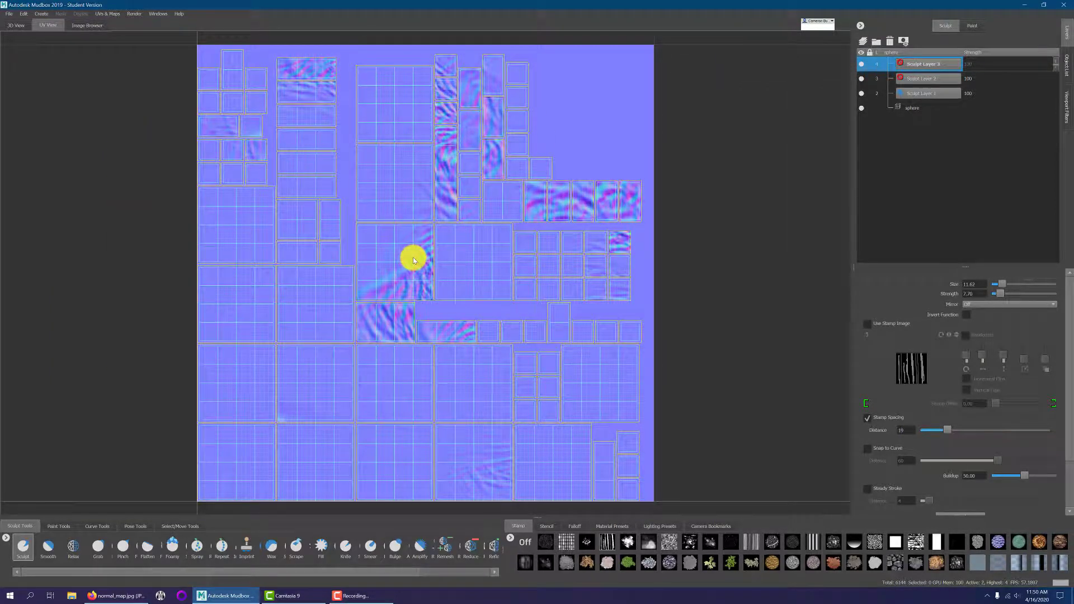
scroll(413, 260, down, 3)
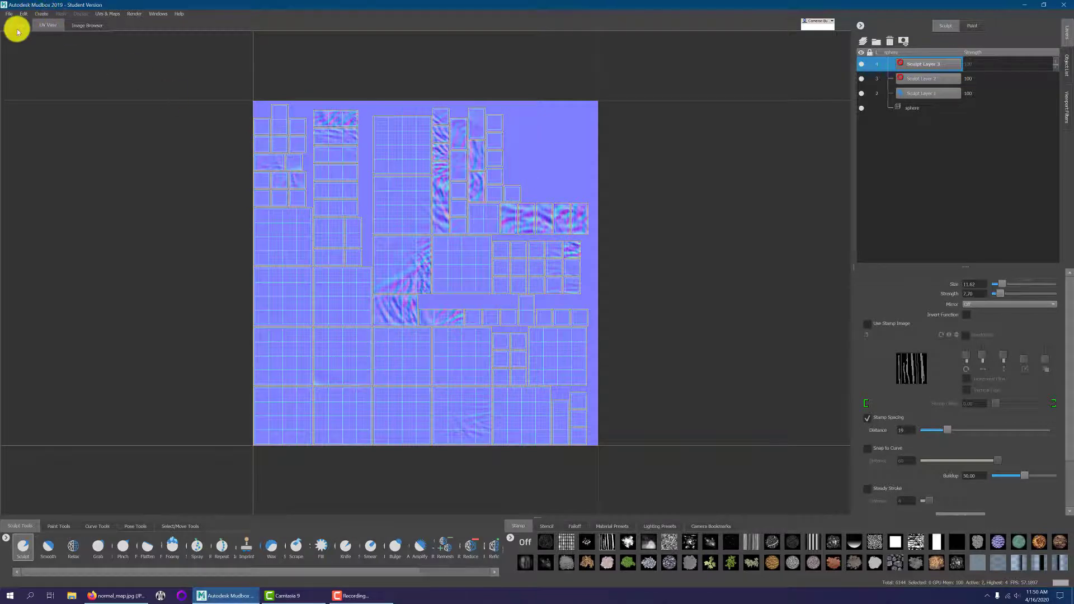
click(17, 27)
mouse_move(722, 342)
alt+mouse_down()
mouse_move(599, 331)
mouse_move(799, 359)
alt+mouse_up()
scroll(595, 314, down, 3)
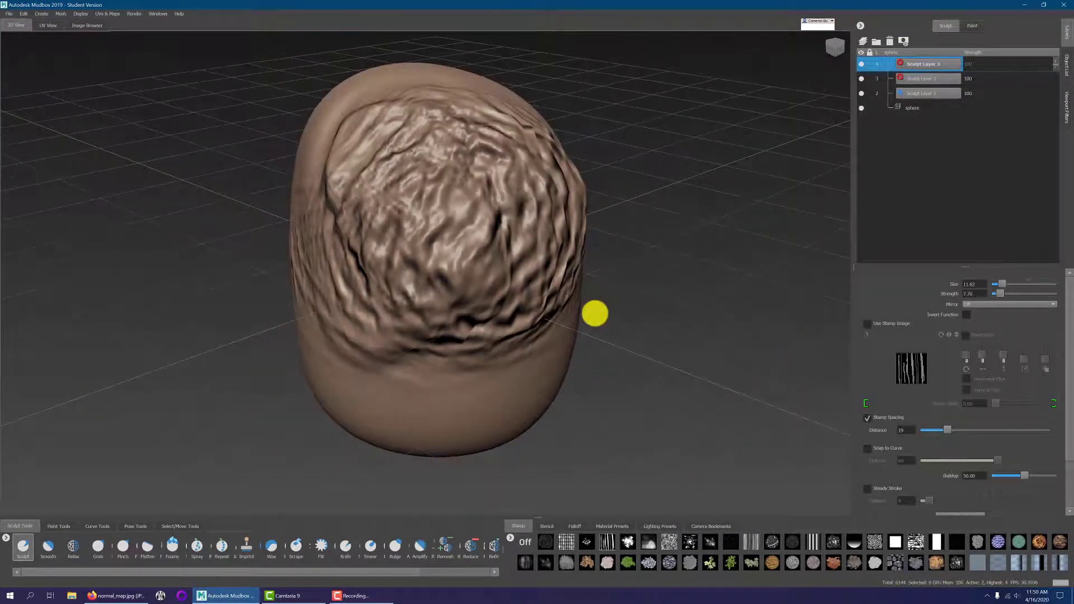
mouse_move(623, 334)
alt+mouse_down()
mouse_move(576, 329)
mouse_move(637, 345)
alt+mouse_up()
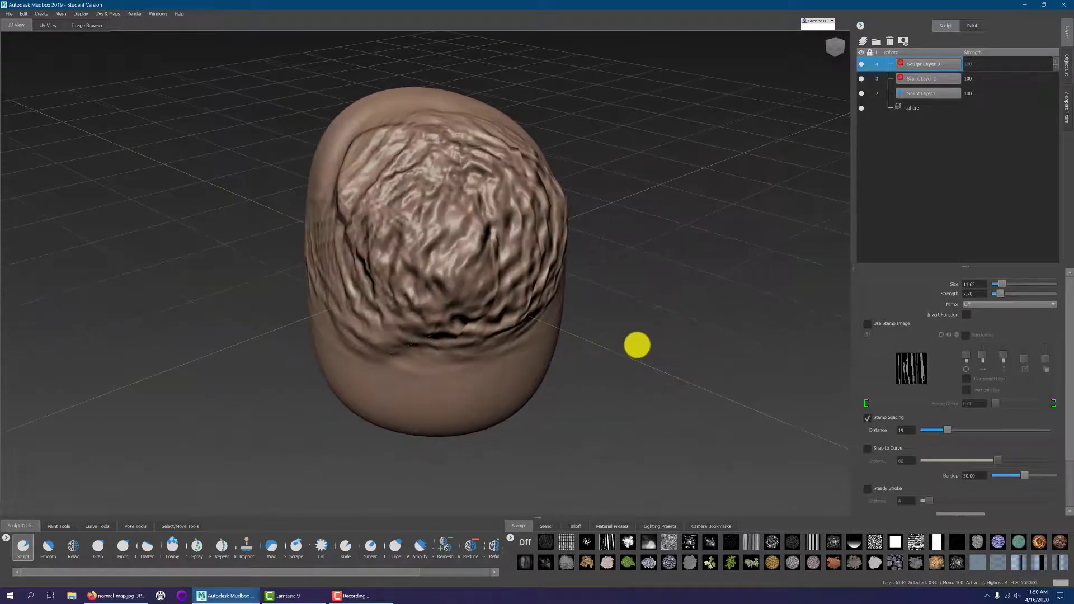